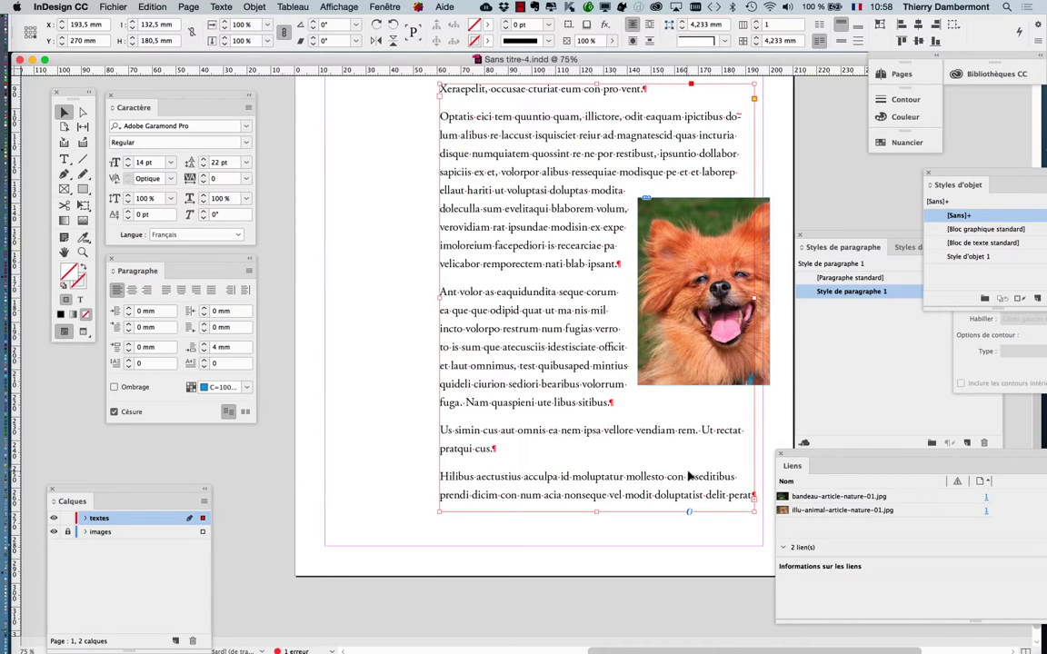
Delete the story text following "Hilibus aectustius acculpa id" through the end of the story, including the overset text, and save the document.
{"action": "left_click_drag", "start_coordinate": [792, 466], "coordinate": [885, 495]}
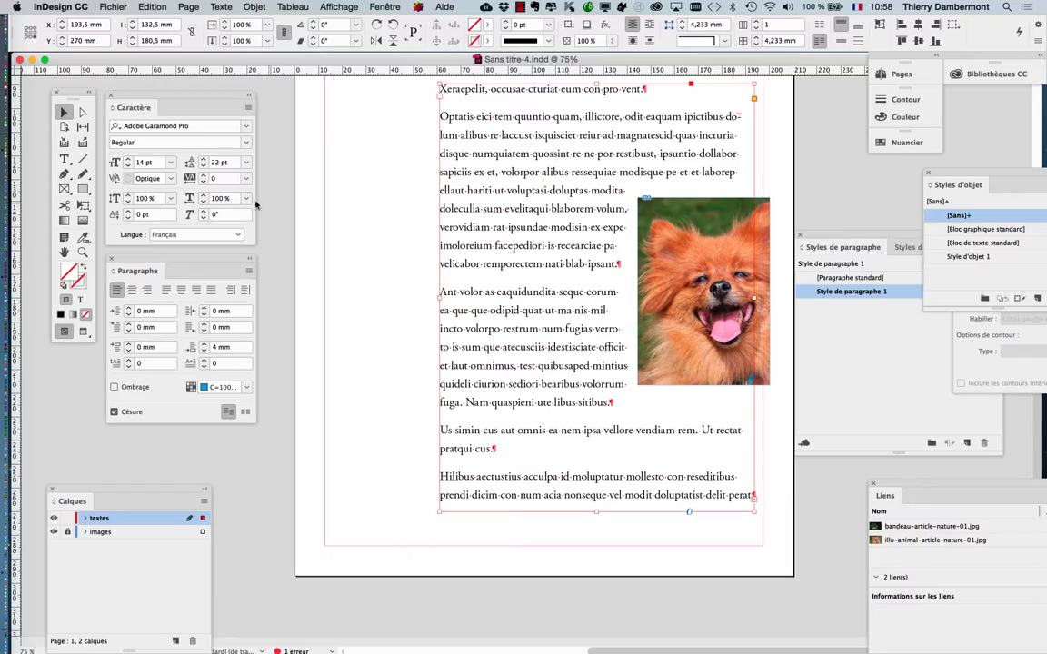
{"action": "left_click", "coordinate": [67, 160]}
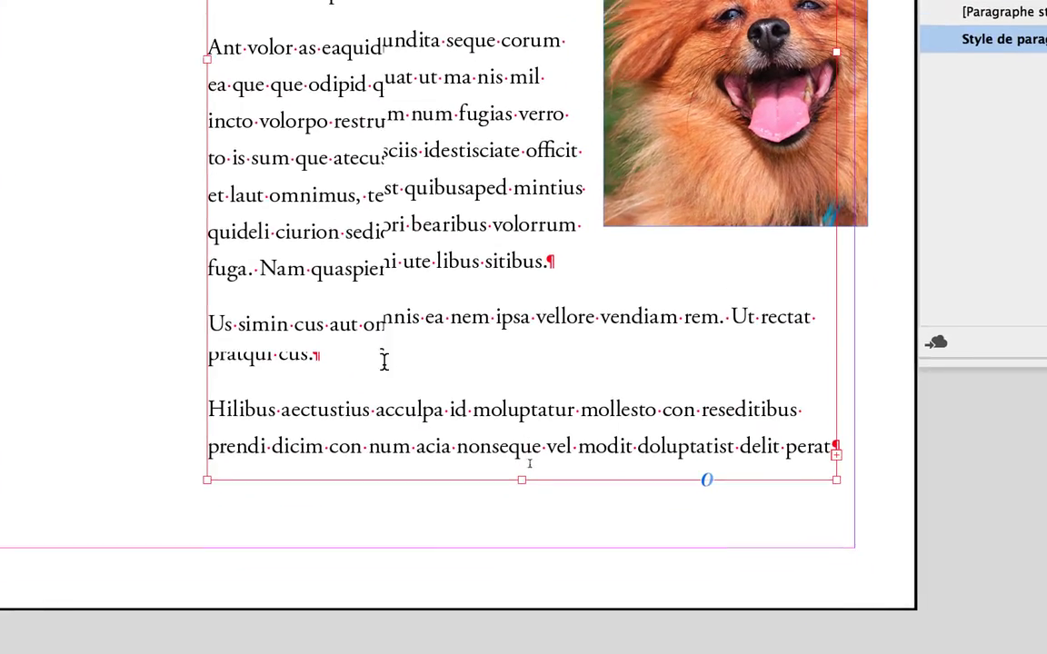
{"action": "left_click", "coordinate": [378, 366]}
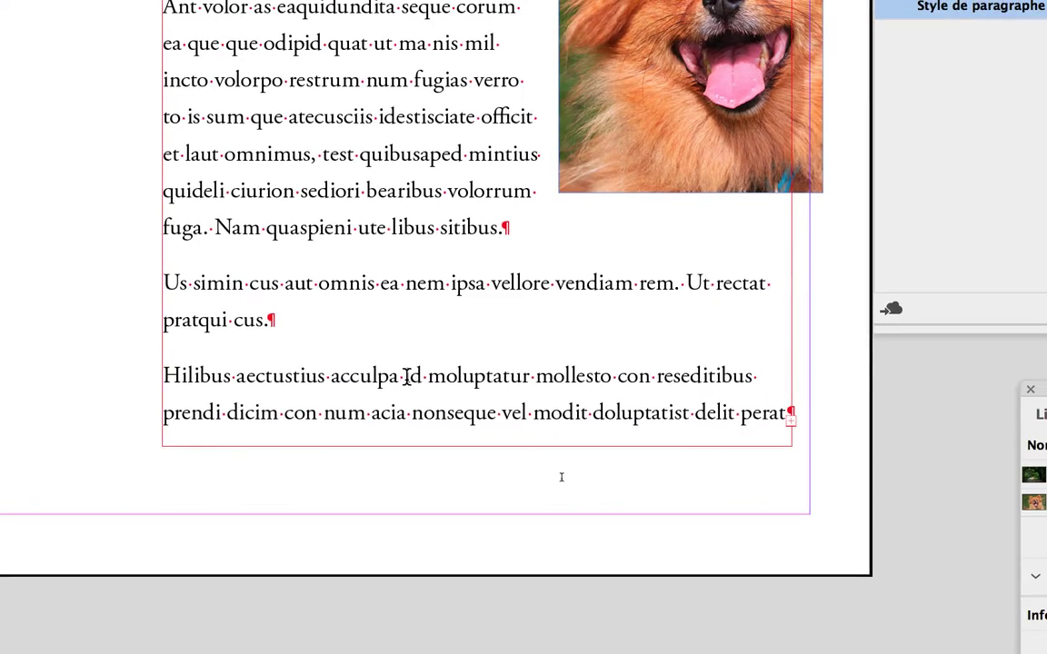
{"action": "left_click", "coordinate": [413, 378]}
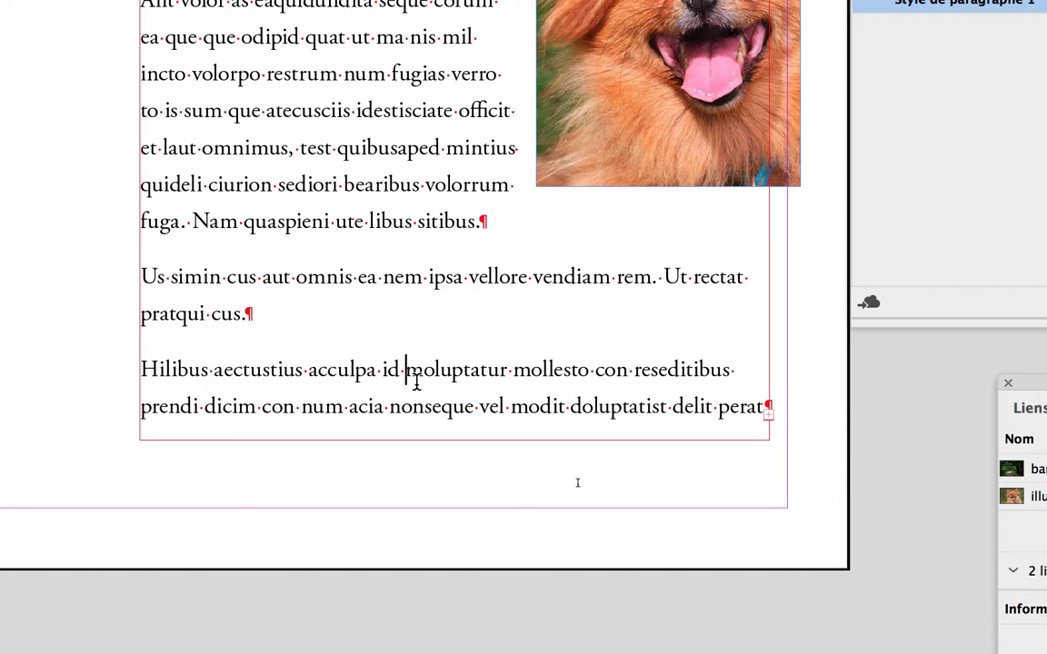
{"action": "key", "text": "super+shift+Down"}
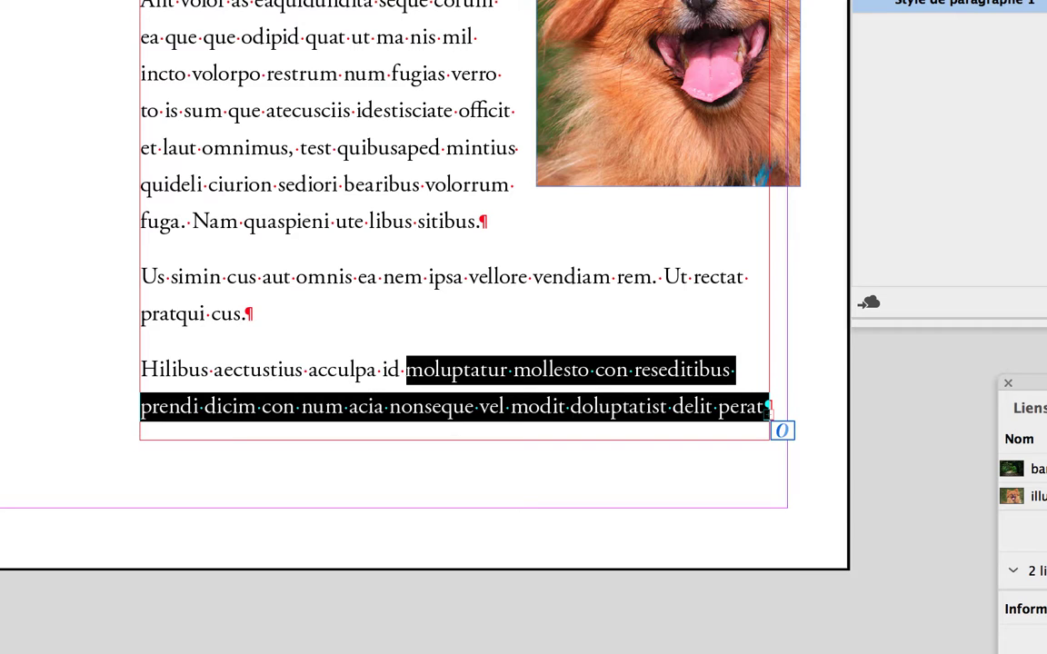
{"action": "key", "text": "Escape"}
{"action": "key", "text": "BackSpace"}
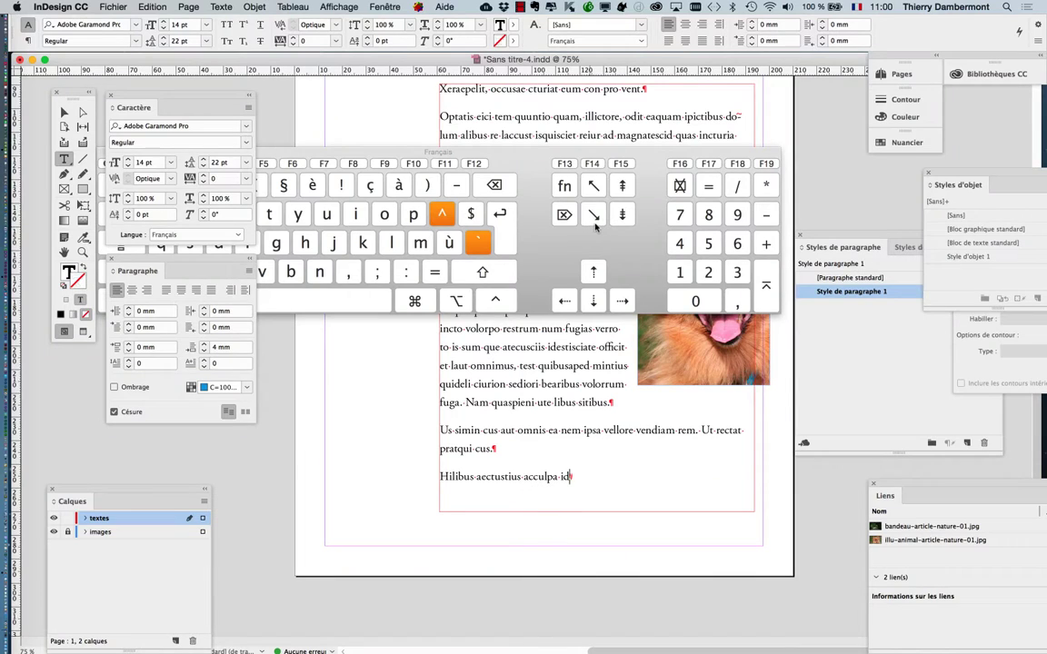
{"action": "key", "text": "alt"}
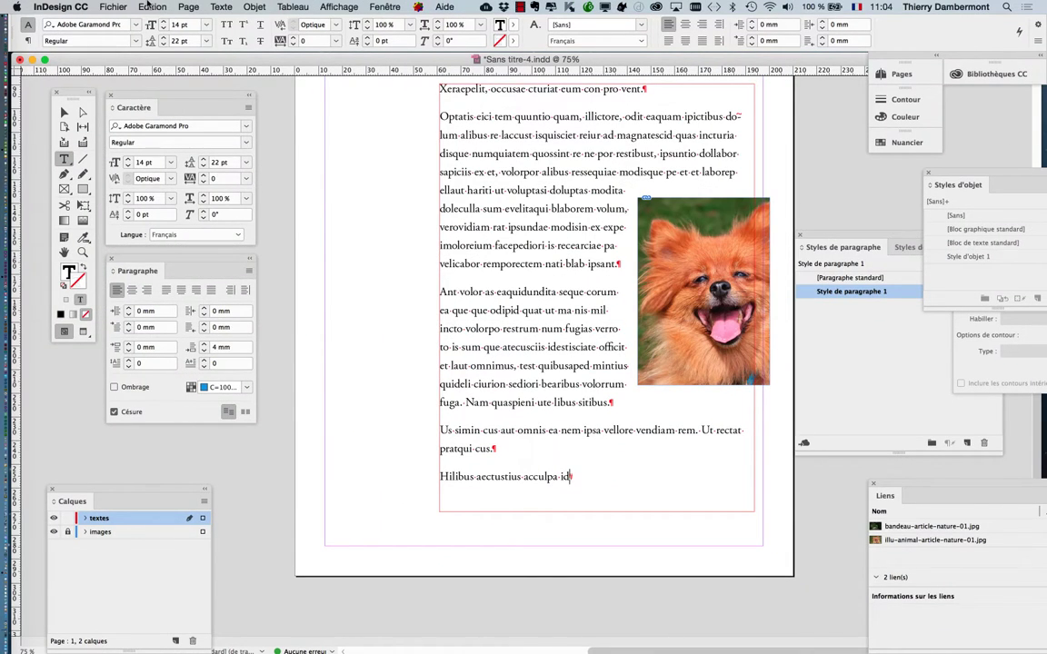
{"action": "left_click", "coordinate": [100, 6]}
{"action": "left_click", "coordinate": [129, 83]}
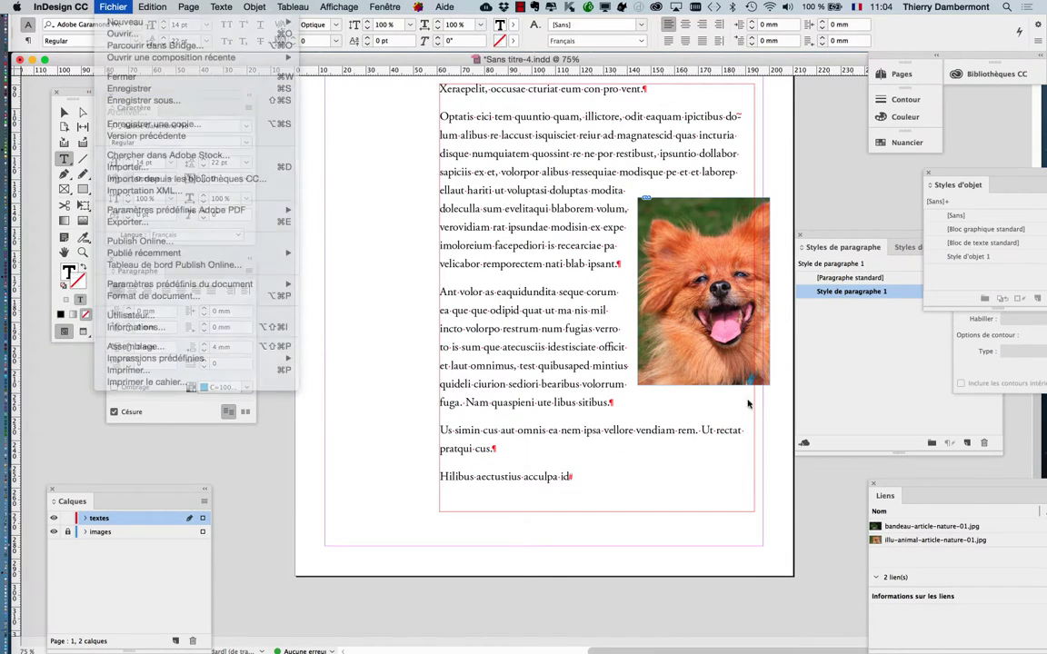
Place the cursor in the article text and examine its character, word, line and paragraph counts in the Informations panel, closing the panel when done.
{"action": "left_click", "coordinate": [472, 212]}
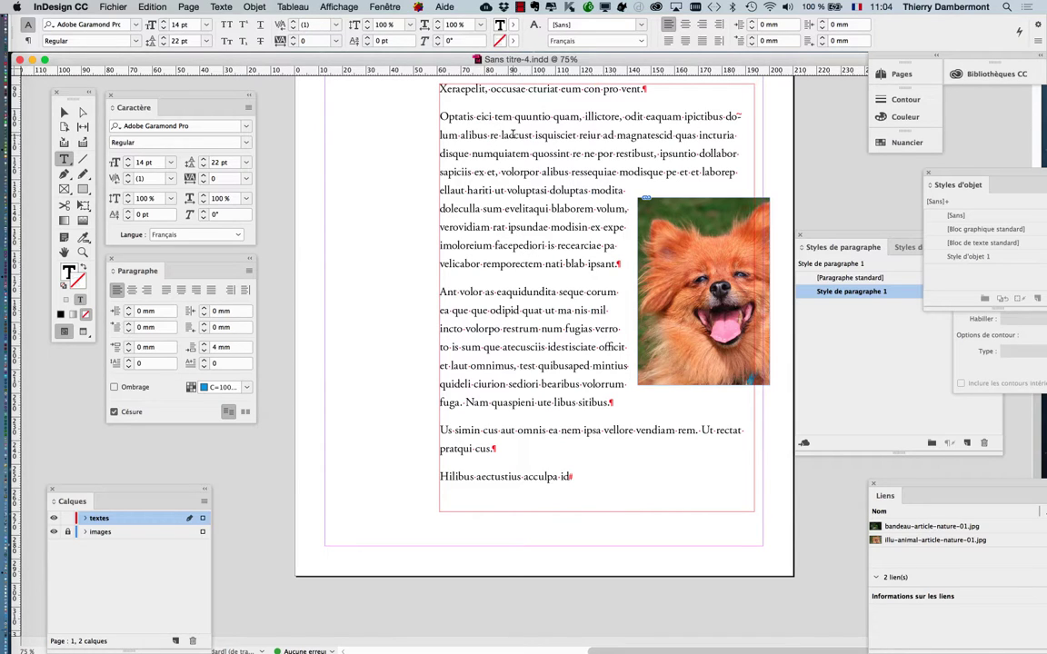
{"action": "scroll", "coordinate": [515, 136], "scroll_direction": "up", "scroll_amount": 2}
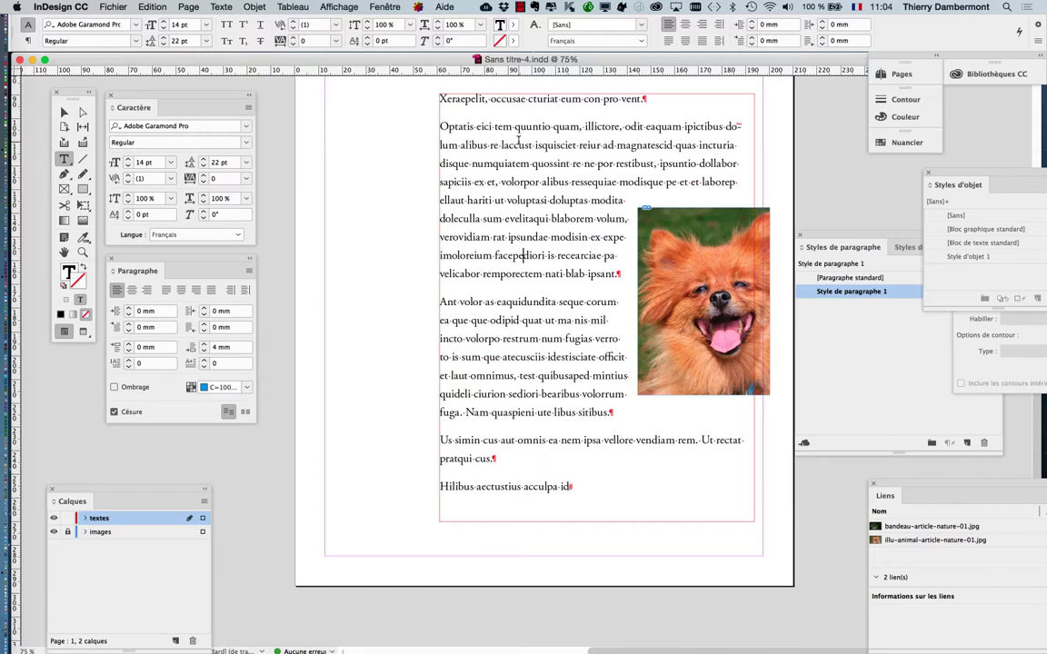
{"action": "key", "text": "super+minus"}
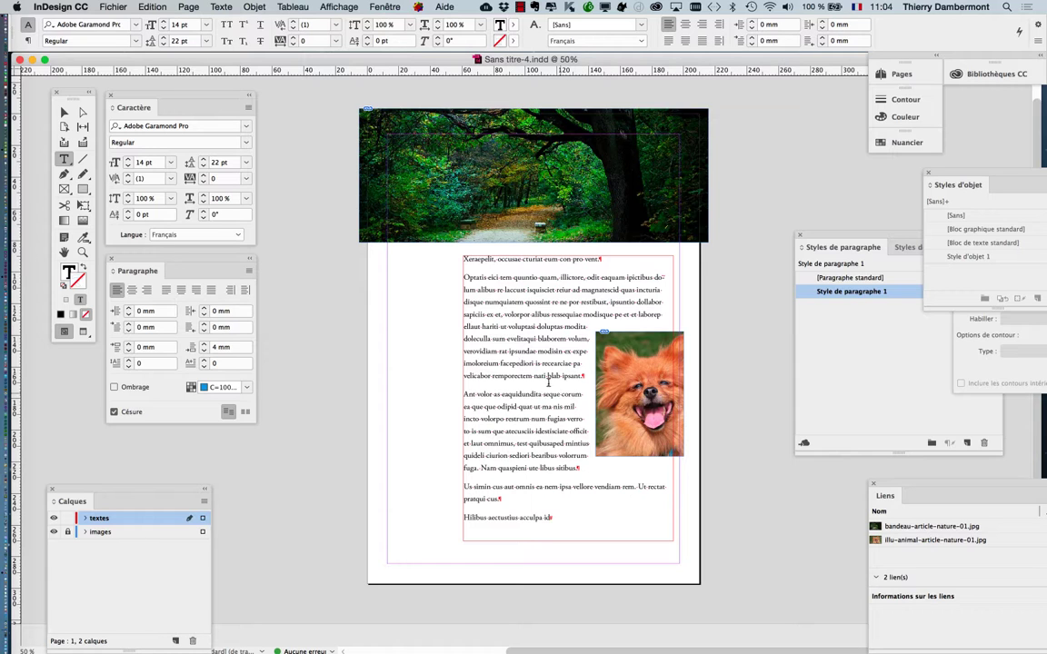
{"action": "key", "text": "super+equal"}
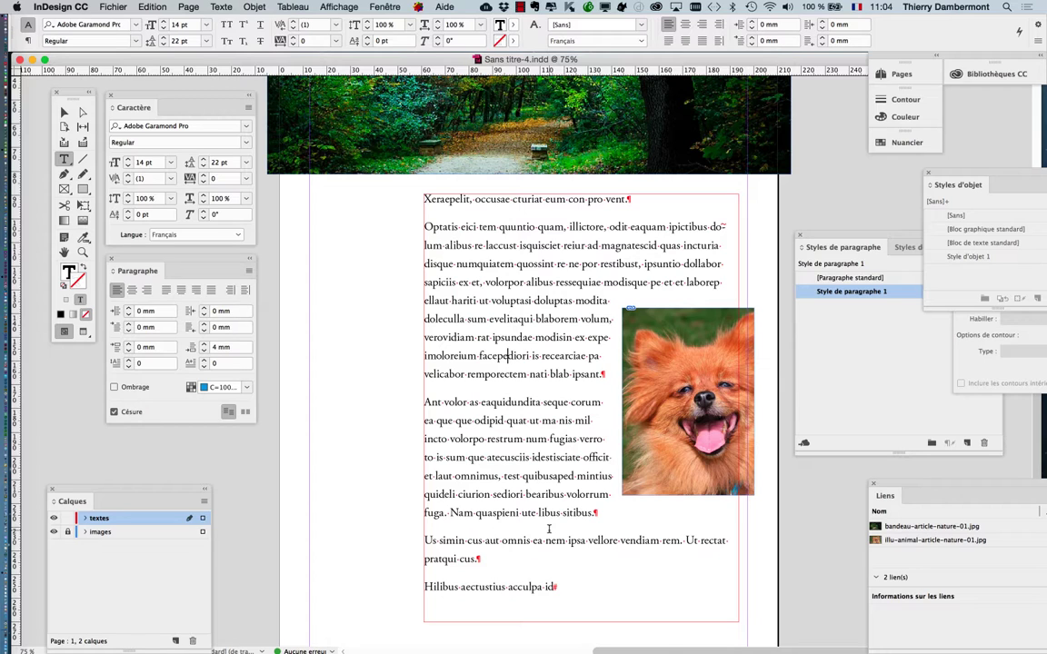
{"action": "left_click", "coordinate": [374, 7]}
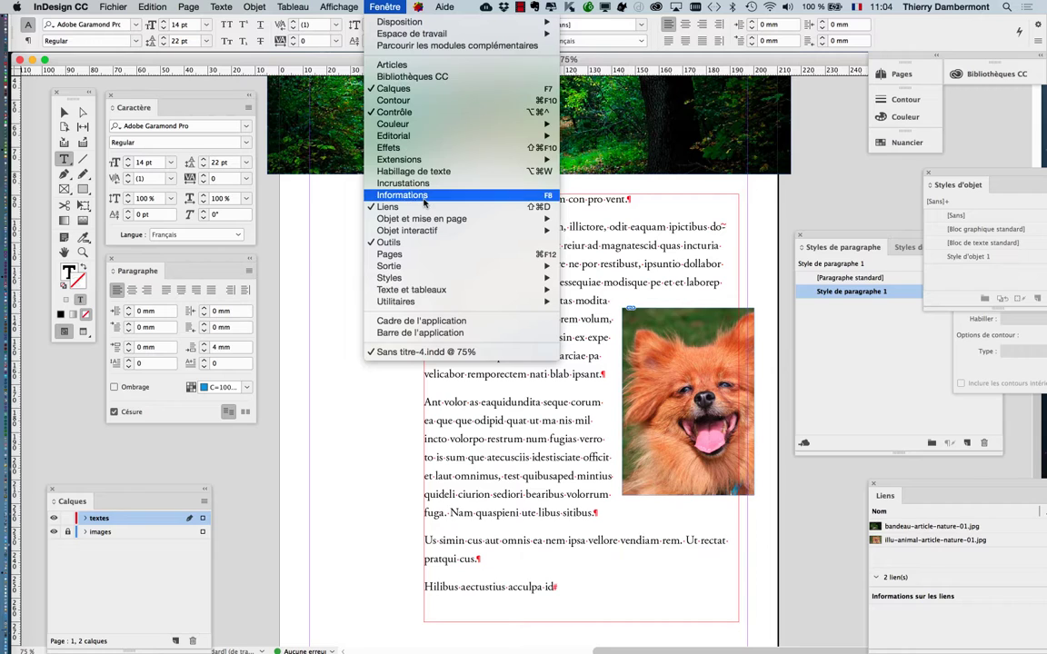
{"action": "left_click", "coordinate": [384, 195]}
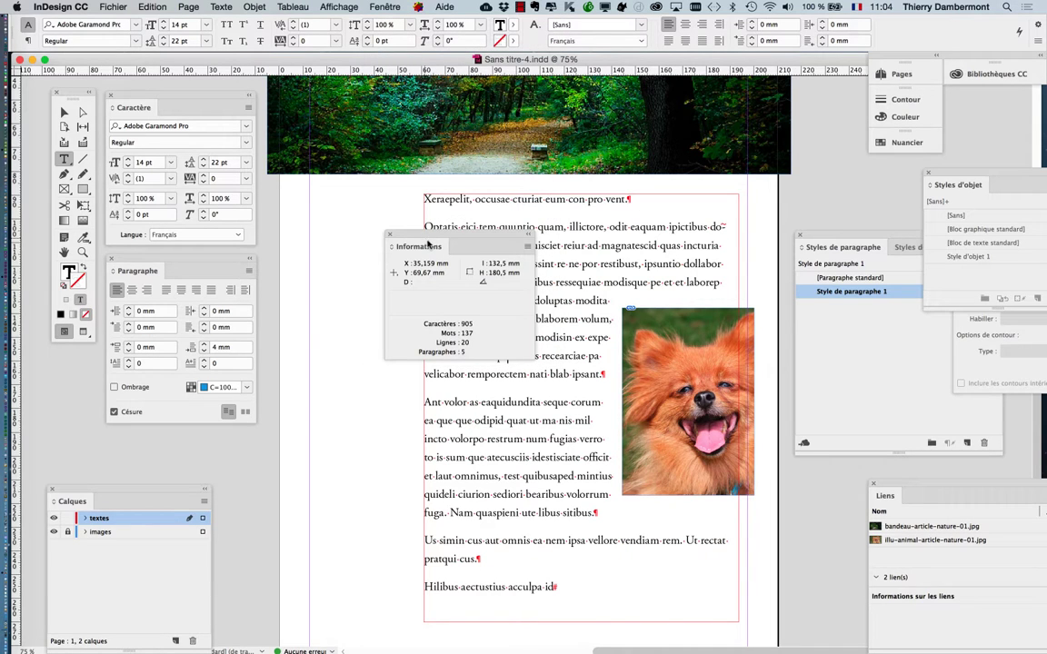
{"action": "left_click_drag", "start_coordinate": [439, 238], "coordinate": [727, 237]}
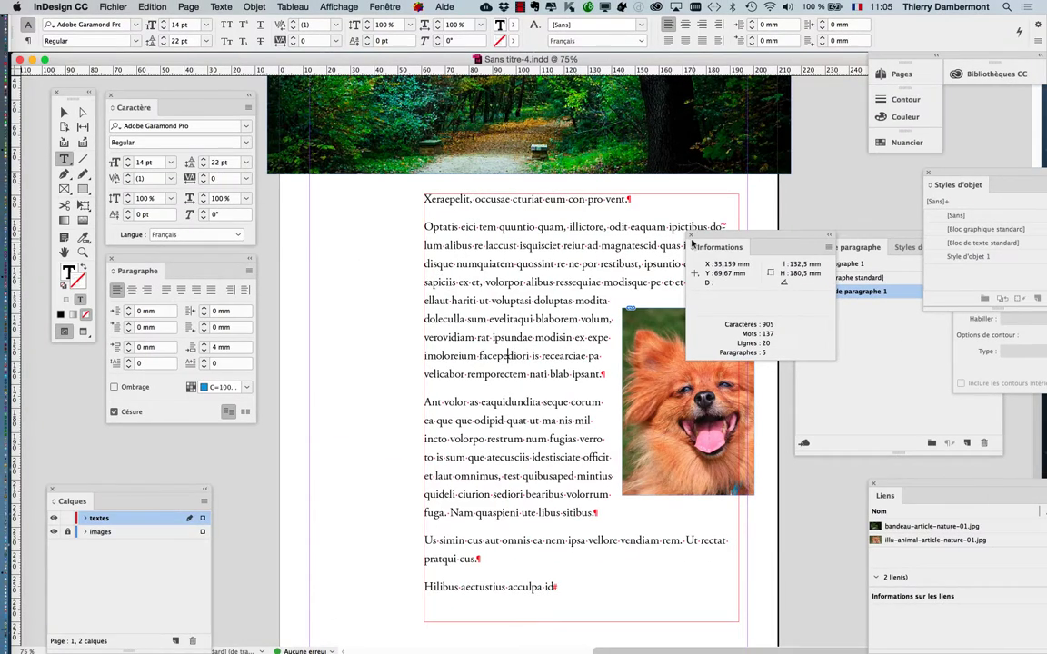
{"action": "left_click", "coordinate": [692, 236]}
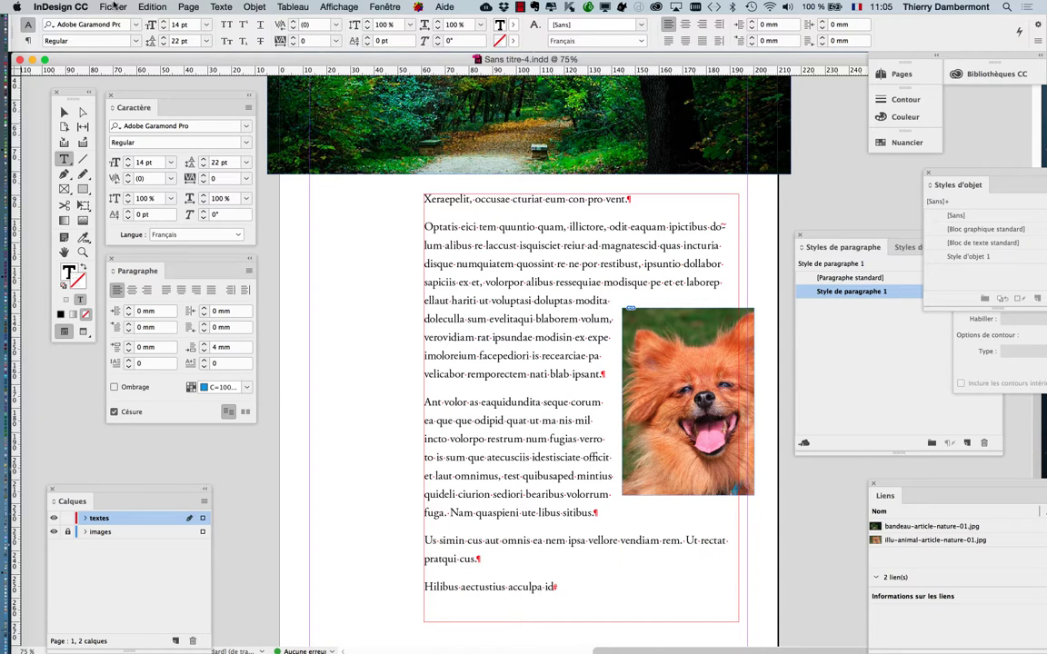
{"action": "left_click", "coordinate": [113, 7]}
{"action": "left_click", "coordinate": [113, 6]}
{"action": "left_click", "coordinate": [113, 6]}
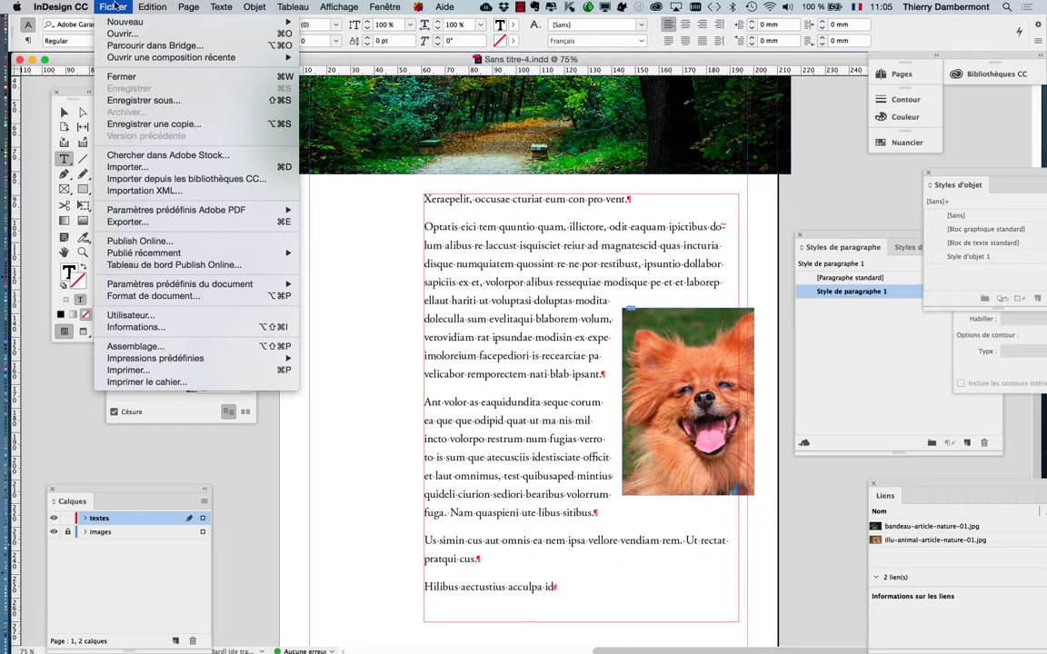
{"action": "left_click", "coordinate": [113, 8]}
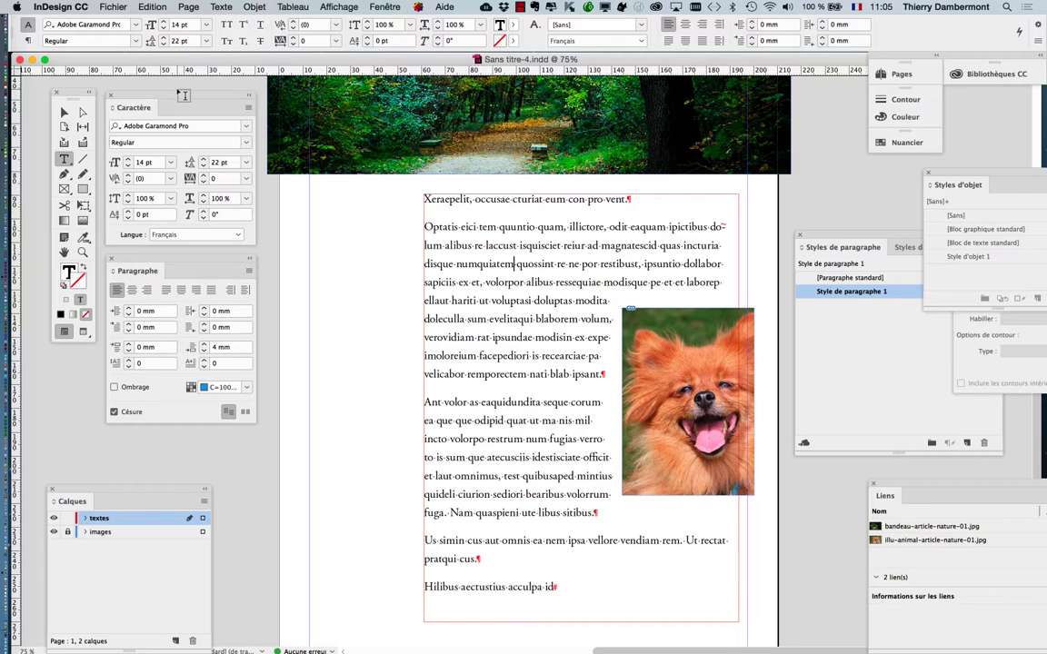
Place the text cursor in the article's second paragraph and start an export with the format set to Format RTF.
{"action": "left_click", "coordinate": [527, 263]}
{"action": "left_click", "coordinate": [578, 283]}
{"action": "key", "text": "Up"}
{"action": "left_click", "coordinate": [113, 7]}
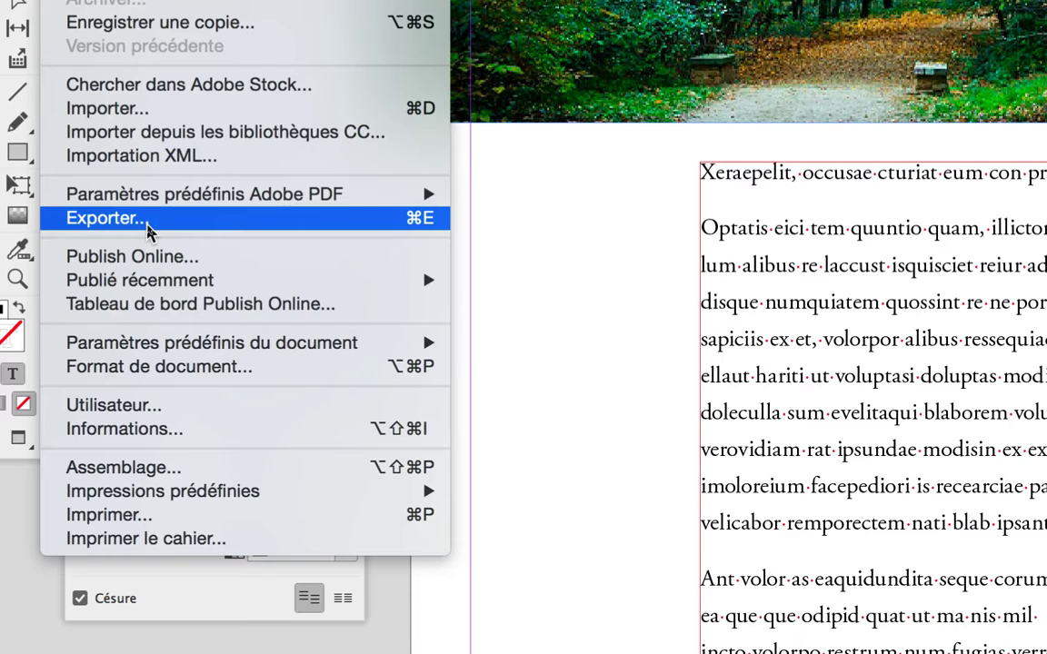
{"action": "left_click", "coordinate": [147, 226]}
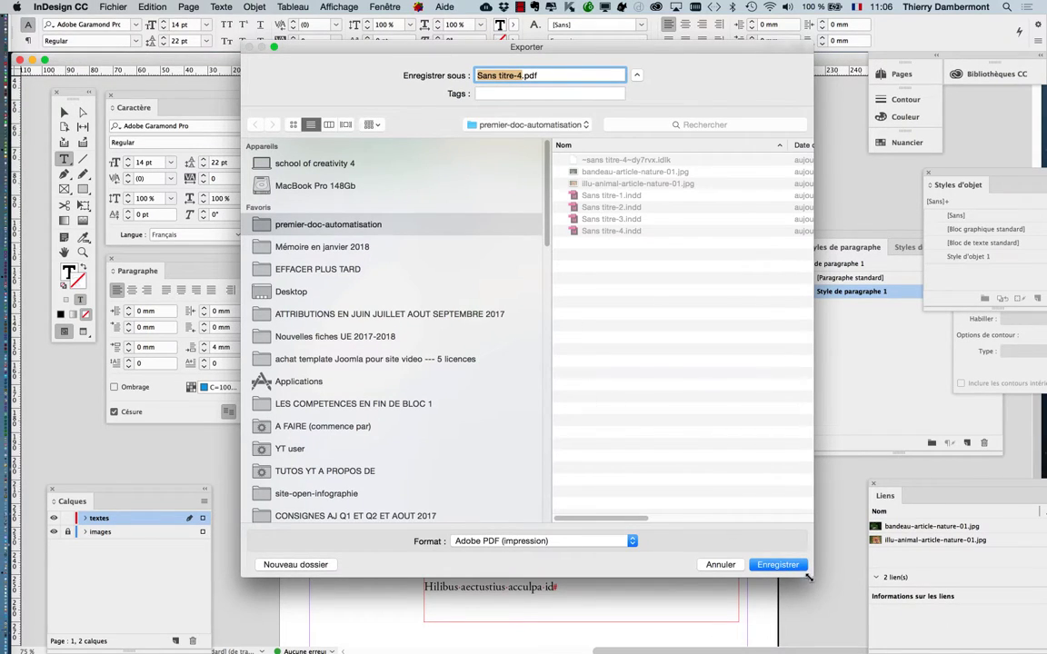
{"action": "left_click_drag", "start_coordinate": [808, 576], "coordinate": [856, 424]}
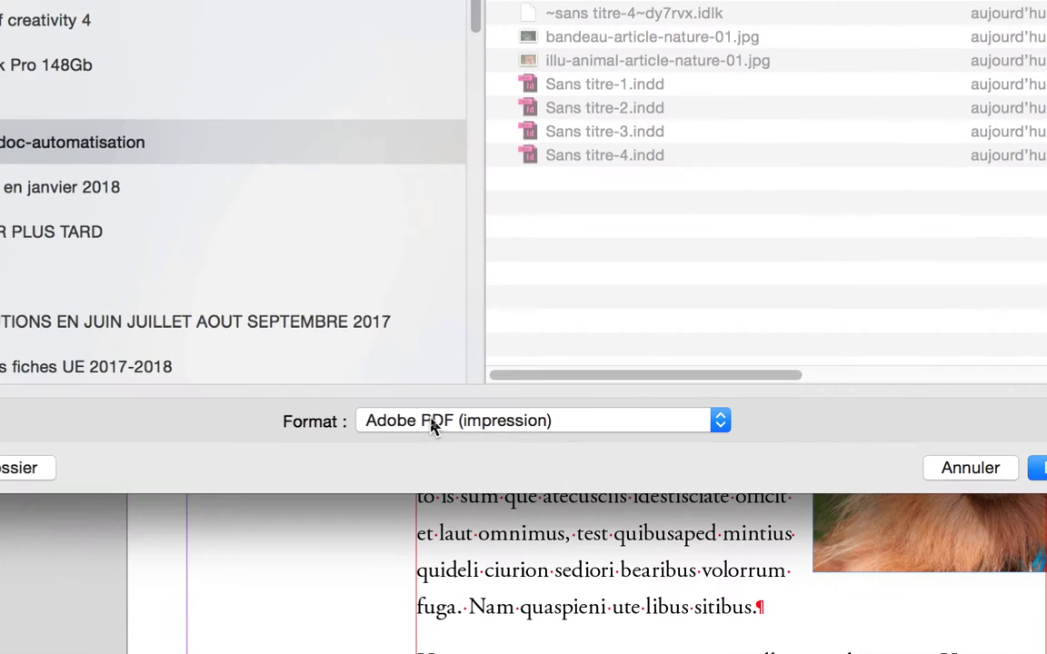
{"action": "left_click", "coordinate": [431, 423]}
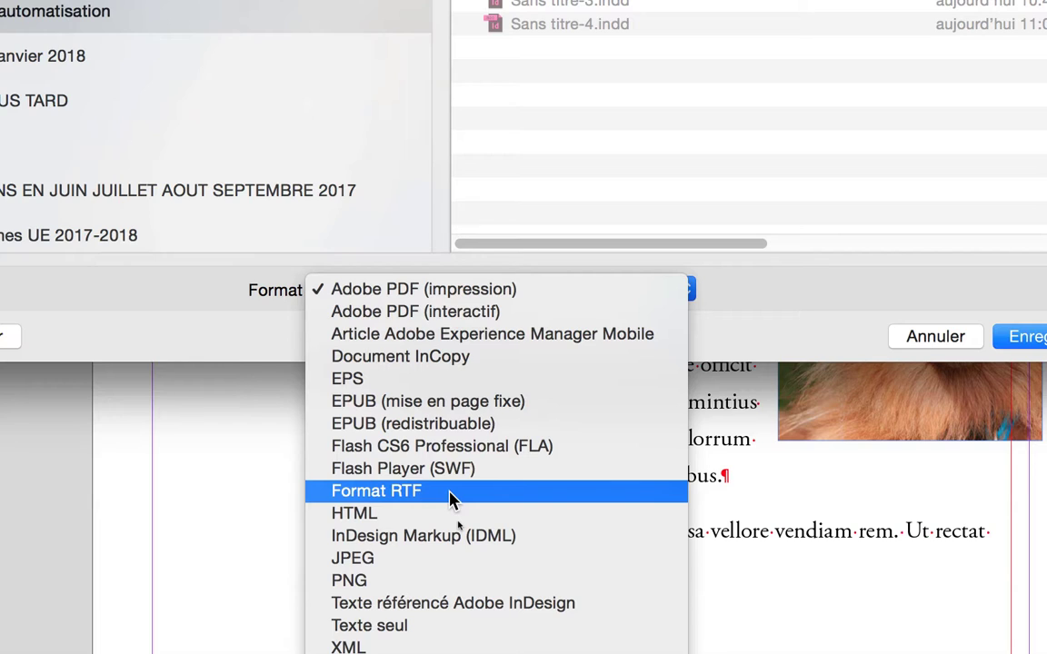
{"action": "left_click", "coordinate": [452, 495]}
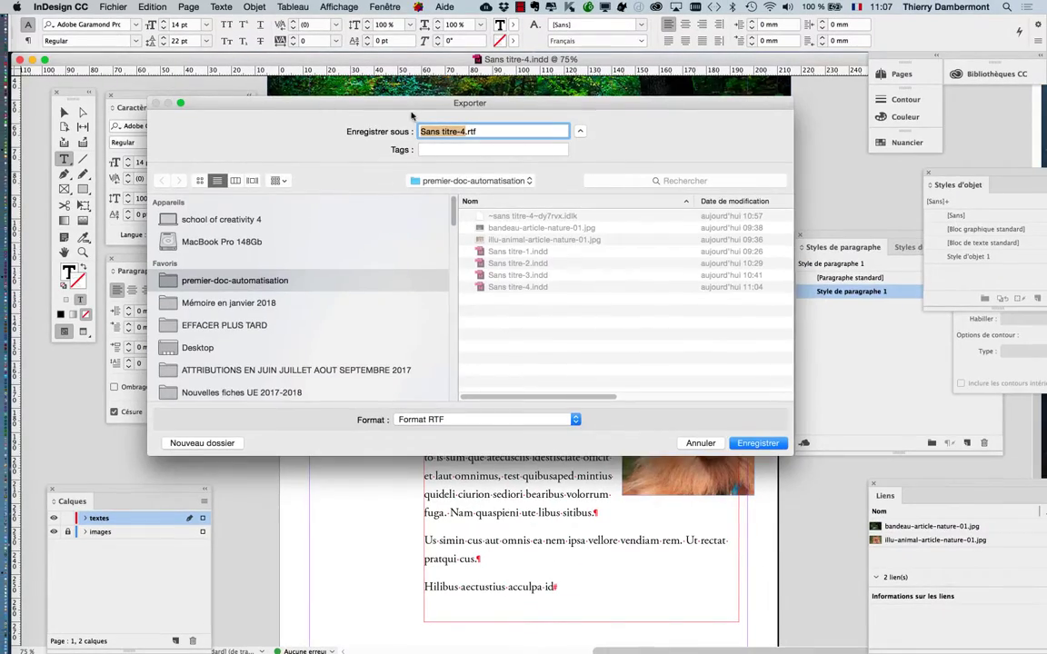
{"action": "left_click_drag", "start_coordinate": [412, 115], "coordinate": [137, 64]}
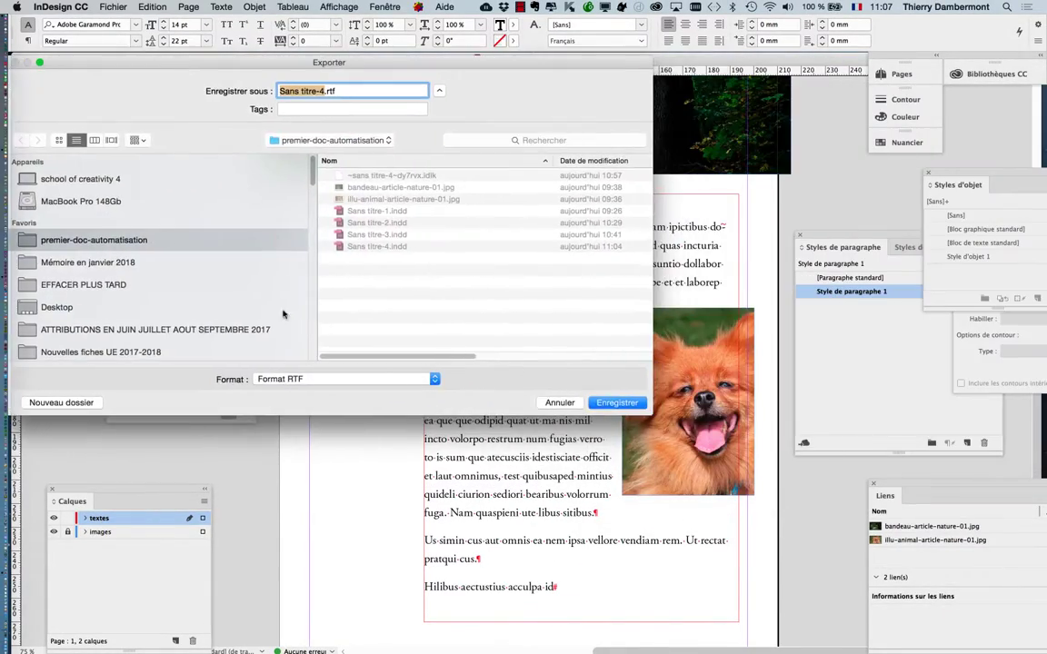
{"action": "left_click", "coordinate": [313, 380]}
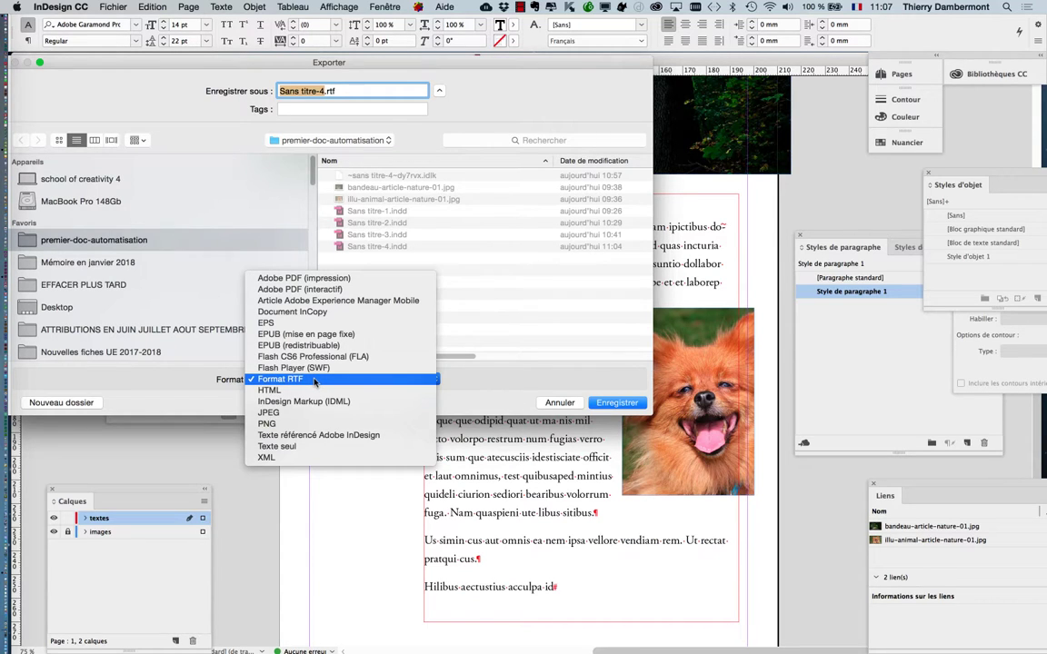
{"action": "left_click", "coordinate": [314, 380]}
Name the export texte-article-nature-01.rtf and save it in the premier-doc-automatisation folder.
{"action": "left_click_drag", "start_coordinate": [582, 65], "coordinate": [355, 117]}
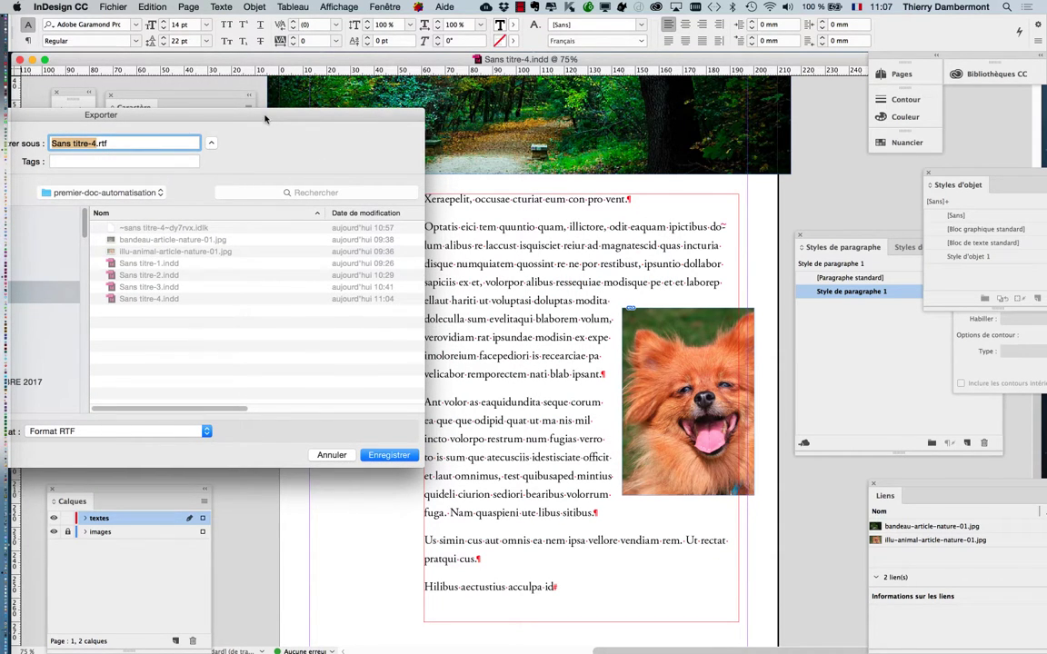
{"action": "left_click_drag", "start_coordinate": [243, 111], "coordinate": [818, 112]}
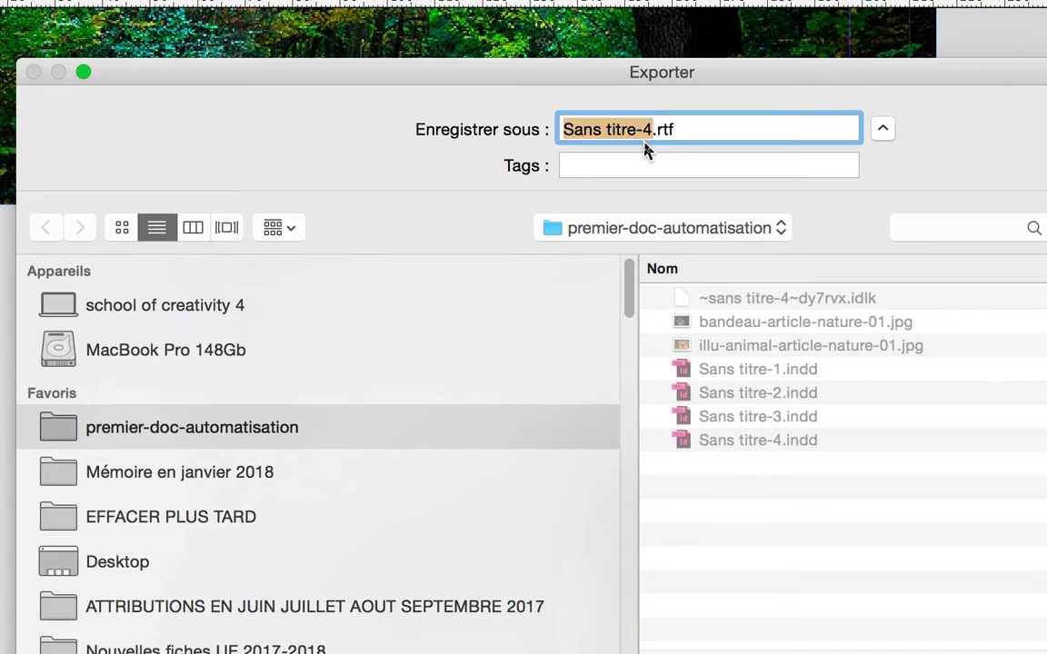
{"action": "type", "text": "texte"}
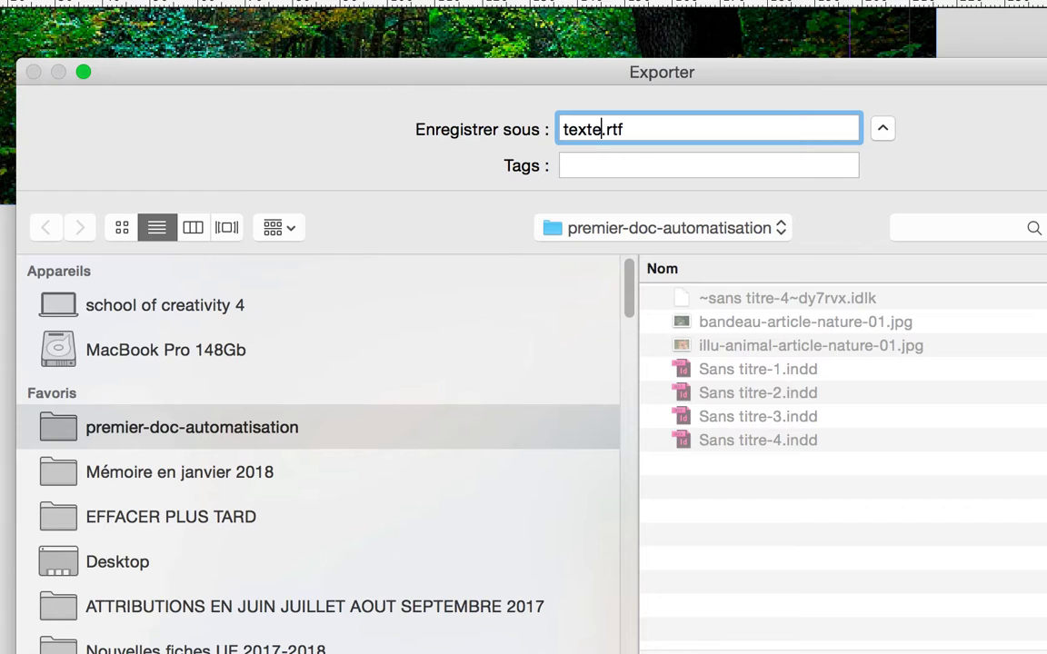
{"action": "type", "text": "-artic"}
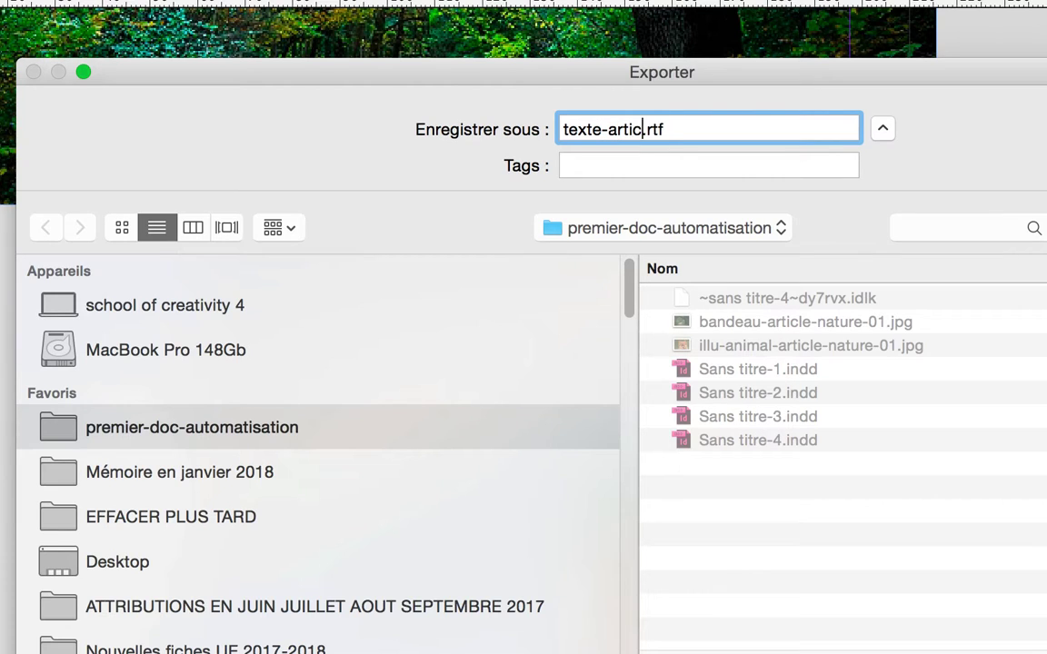
{"action": "type", "text": "le-na"}
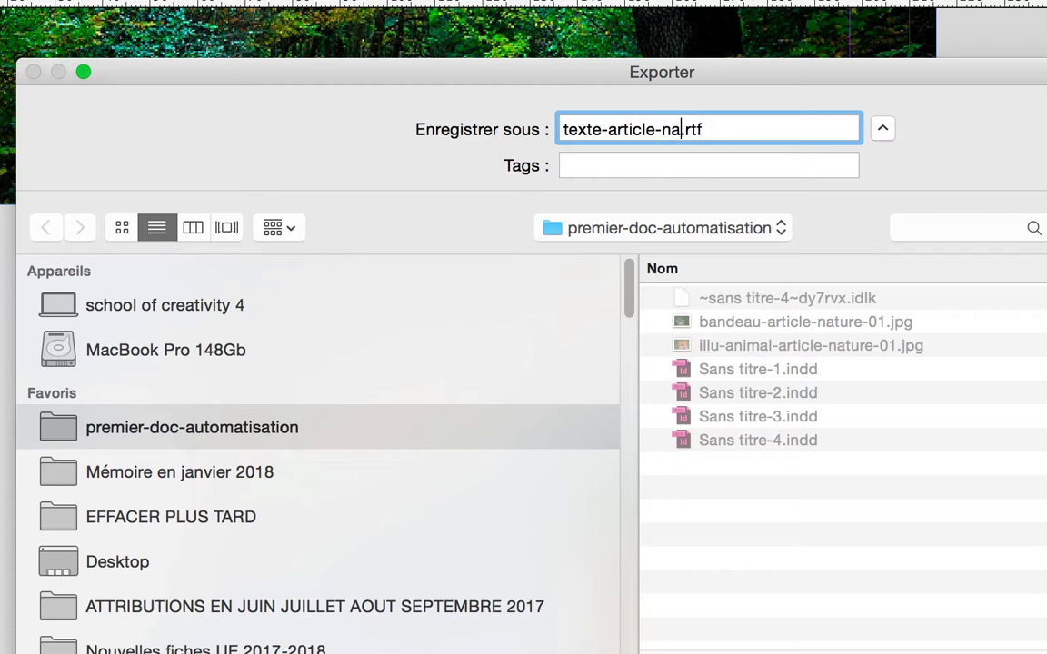
{"action": "type", "text": "ture-01"}
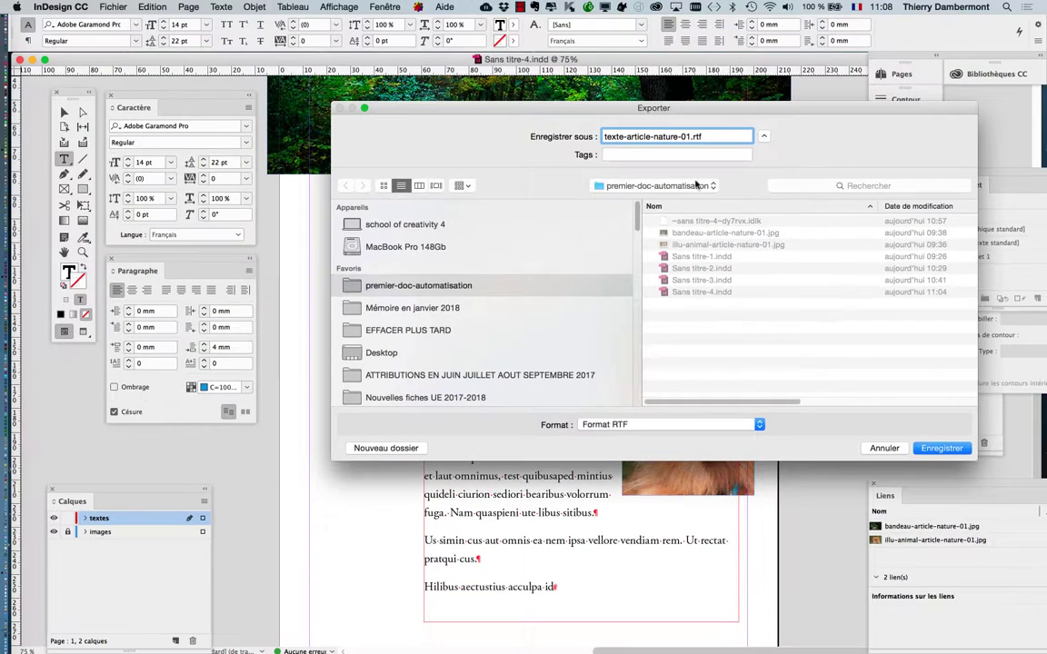
{"action": "left_click", "coordinate": [945, 449]}
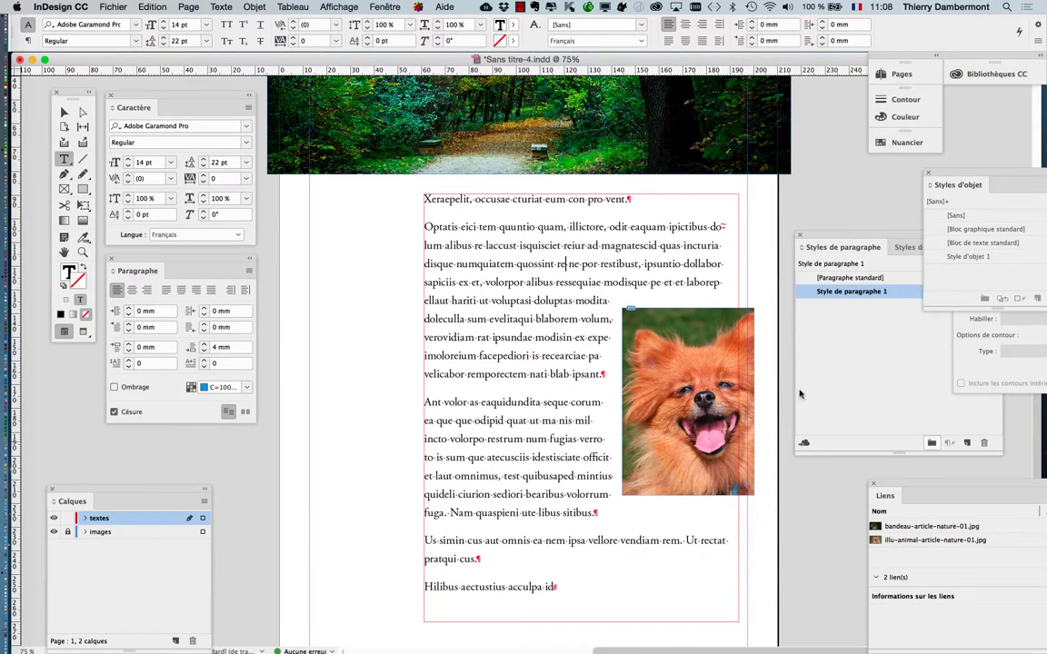
Switch to Finder and look for the exported RTF file in the premier-doc-automatisation folder using a new window.
{"action": "left_click", "coordinate": [560, 264]}
{"action": "key", "text": "super+Tab"}
{"action": "key", "text": "super+Tab"}
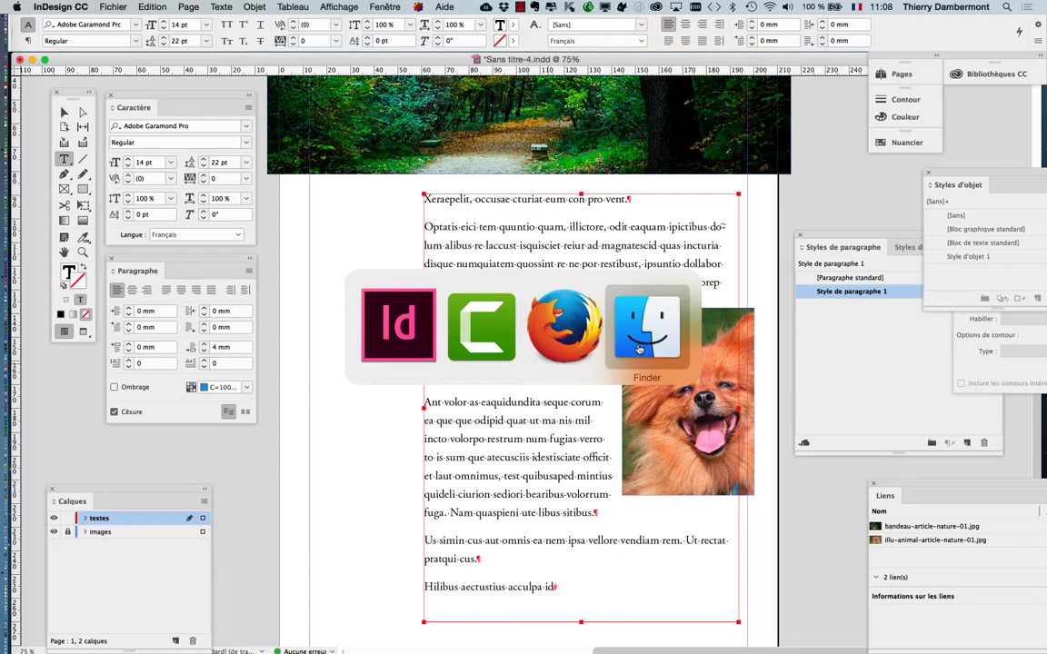
{"action": "left_click", "coordinate": [86, 6]}
{"action": "left_click", "coordinate": [94, 21]}
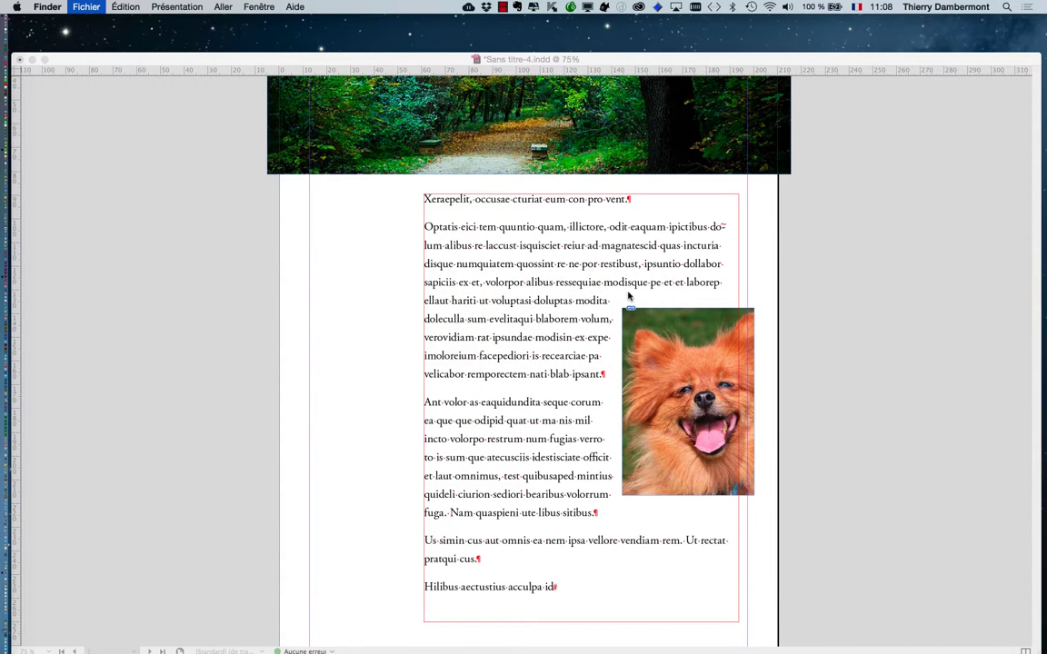
{"action": "left_click", "coordinate": [235, 218]}
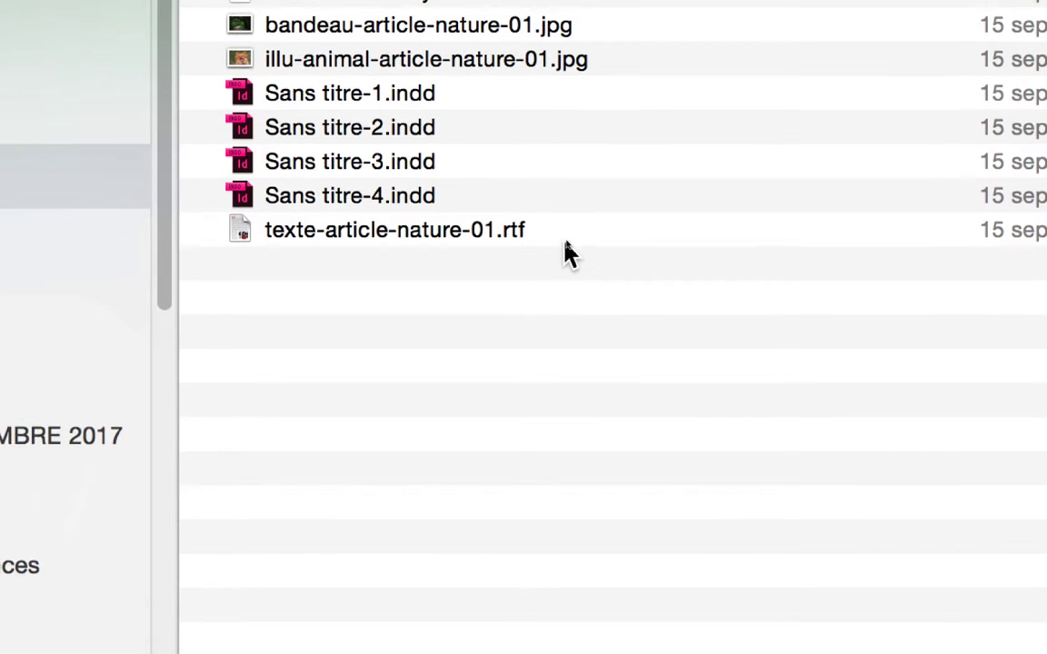
Open texte-article-nature-01.rtf in TextEdit, examine the exported article text and its paragraphs, and quit TextEdit when done.
{"action": "left_click", "coordinate": [576, 212]}
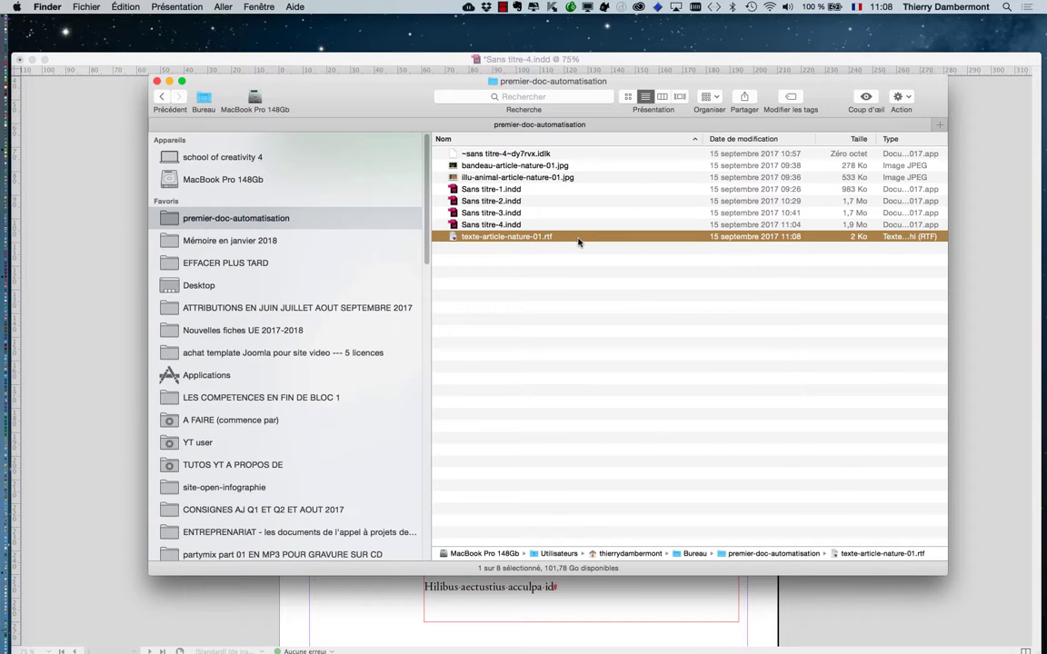
{"action": "double_click", "coordinate": [578, 238]}
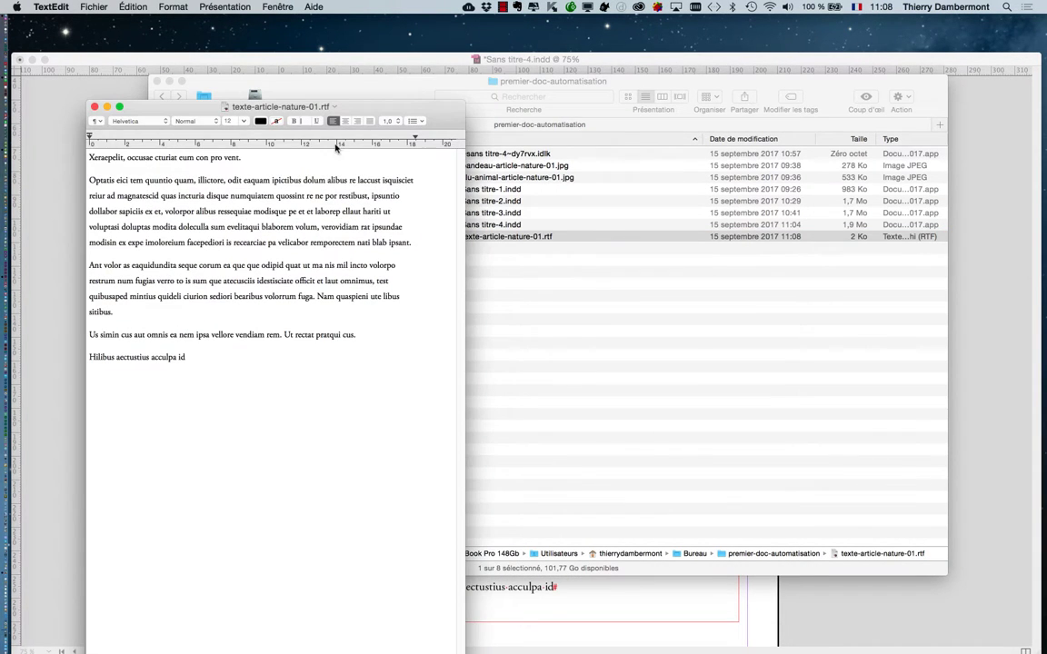
{"action": "left_click_drag", "start_coordinate": [359, 107], "coordinate": [466, 46]}
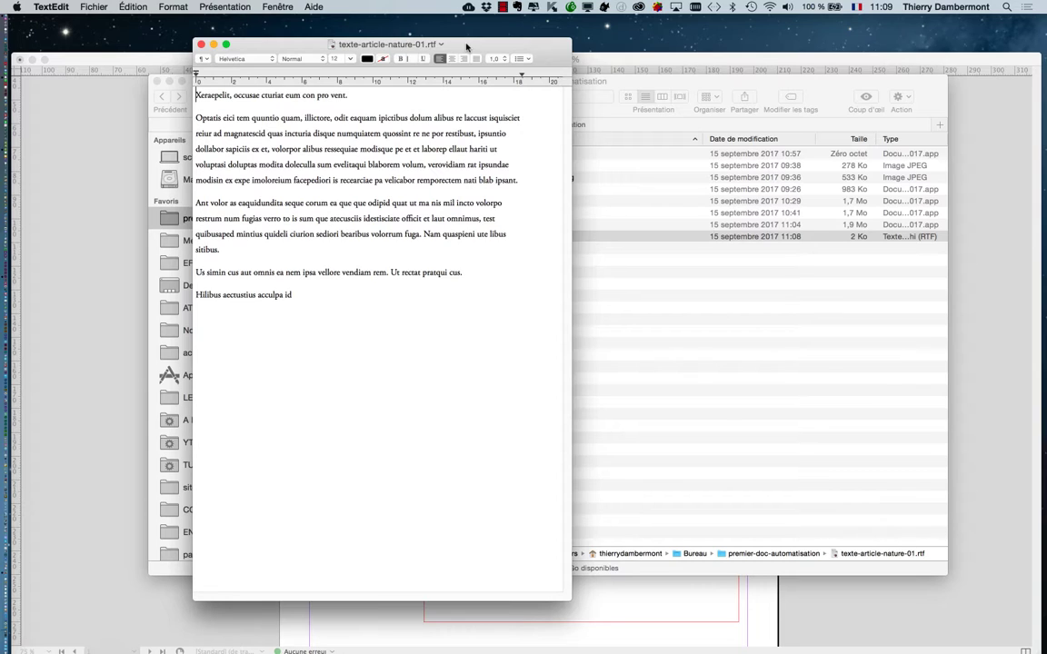
{"action": "left_click", "coordinate": [201, 45]}
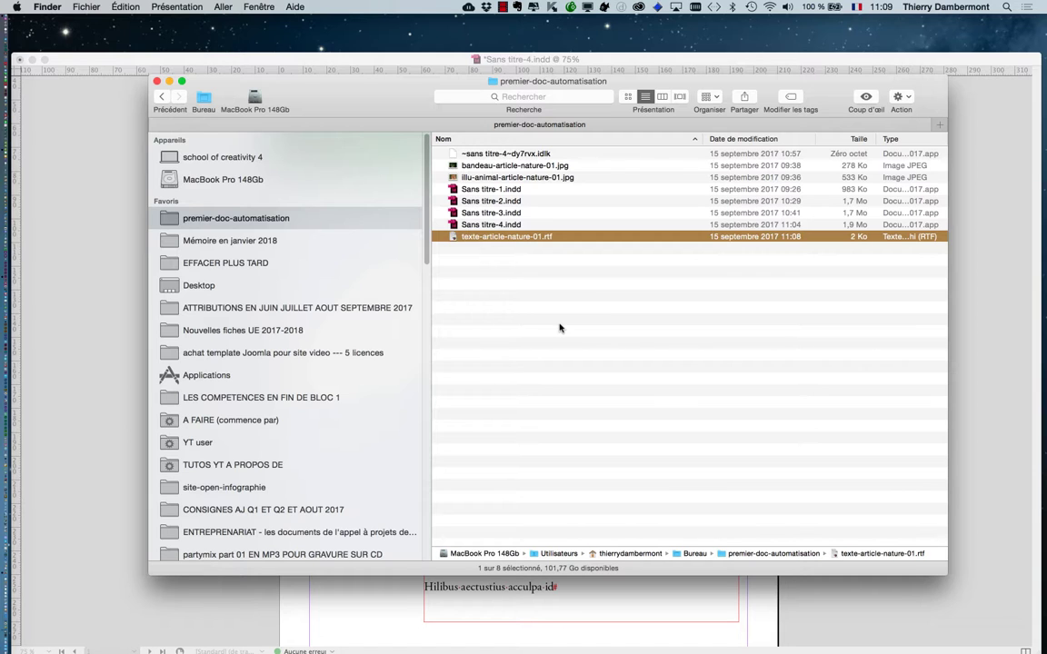
{"action": "key", "text": "super+o"}
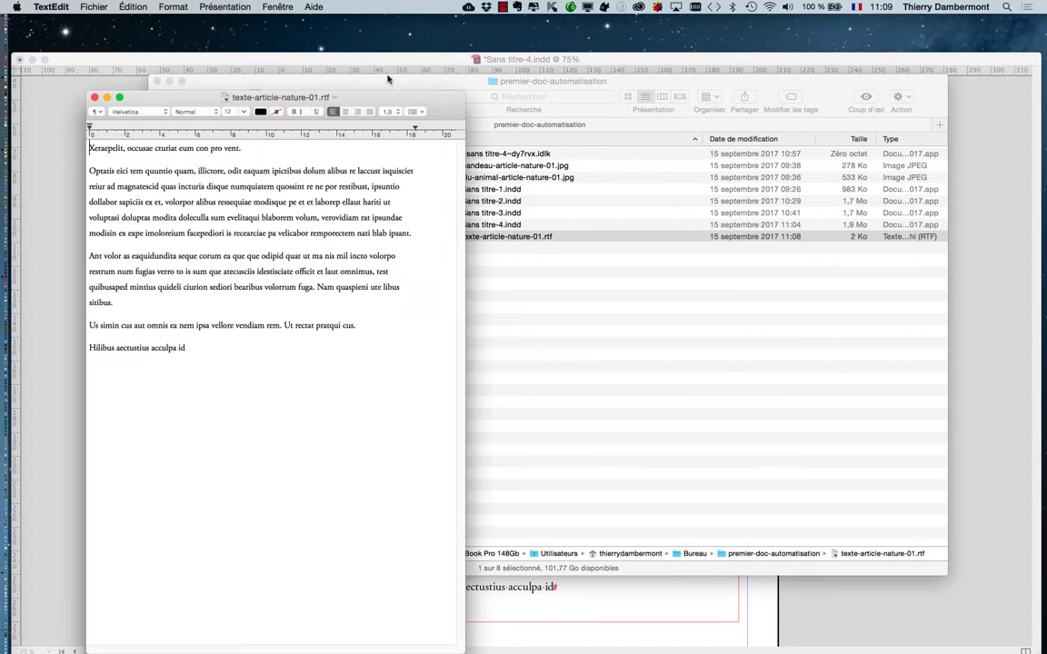
{"action": "left_click_drag", "start_coordinate": [136, 94], "coordinate": [85, 41]}
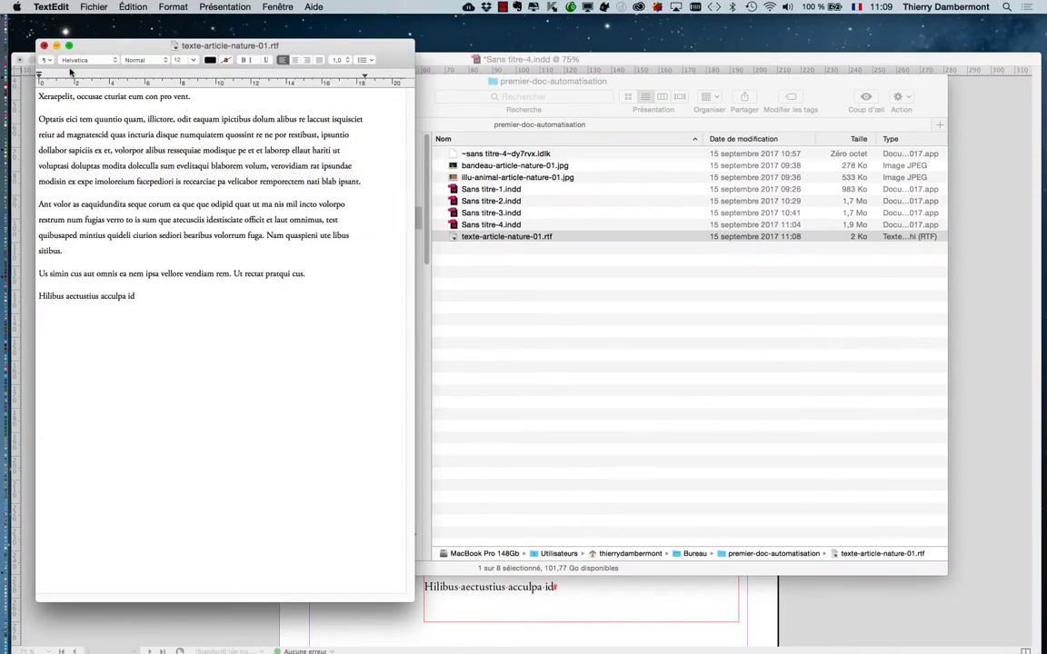
{"action": "key", "text": "super+q"}
Close the Finder window, return to the InDesign layout and delete all the article text from its frame.
{"action": "left_click", "coordinate": [562, 325]}
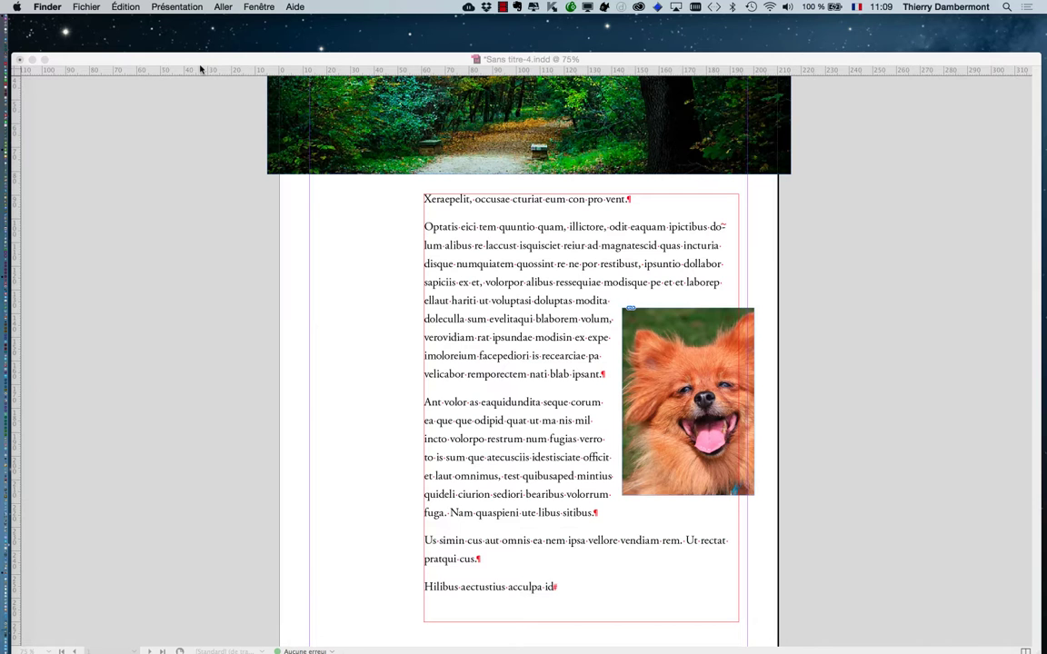
{"action": "key", "text": "super+w"}
{"action": "left_click", "coordinate": [200, 58]}
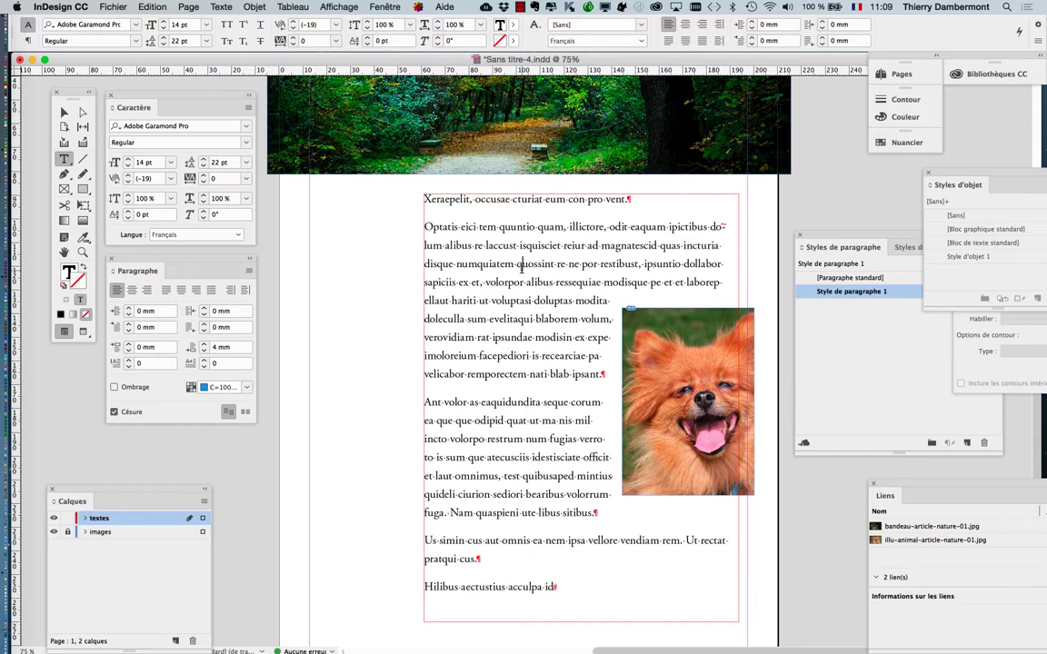
{"action": "key", "text": "super+a"}
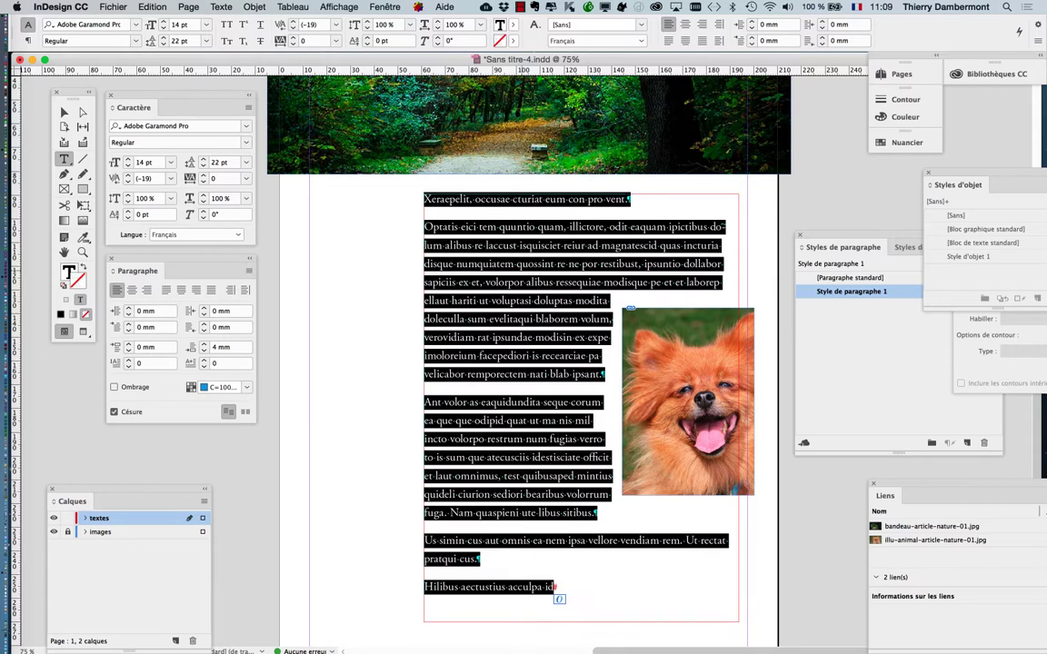
{"action": "key", "text": "BackSpace"}
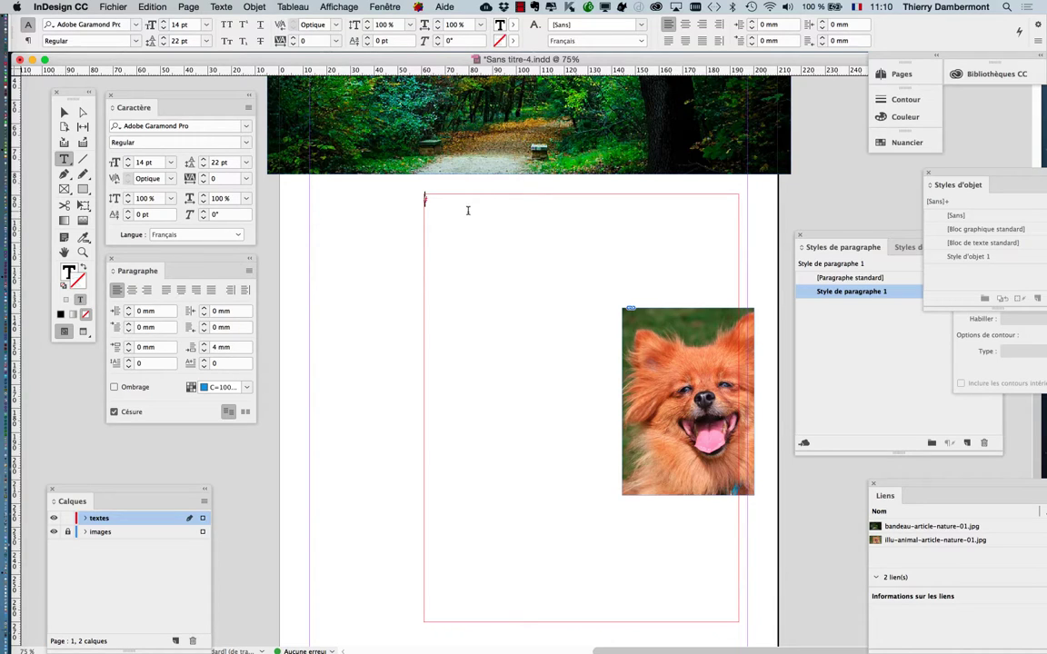
Import texte-article-nature-01.rtf from the premier-doc-automatisation folder into the empty article frame.
{"action": "left_click", "coordinate": [126, 6]}
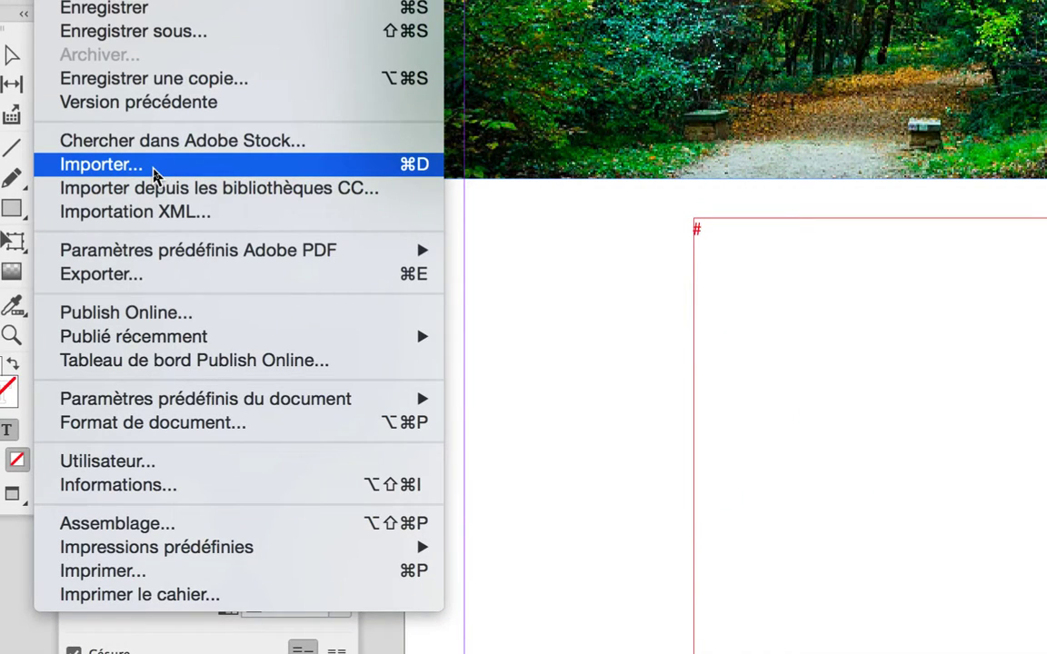
{"action": "left_click", "coordinate": [154, 171]}
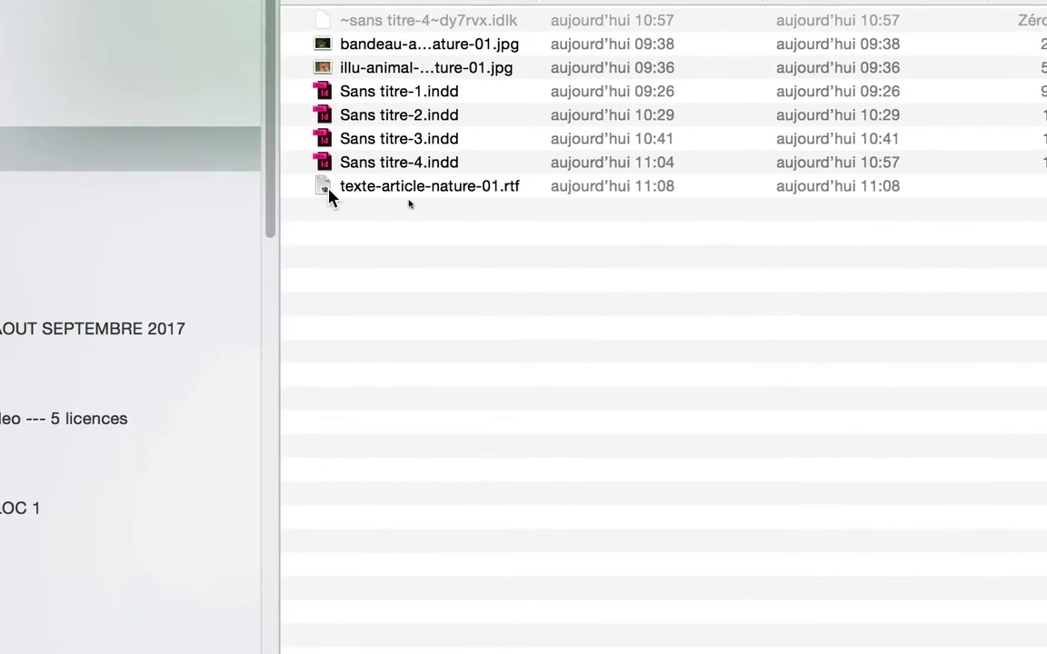
{"action": "left_click", "coordinate": [333, 190]}
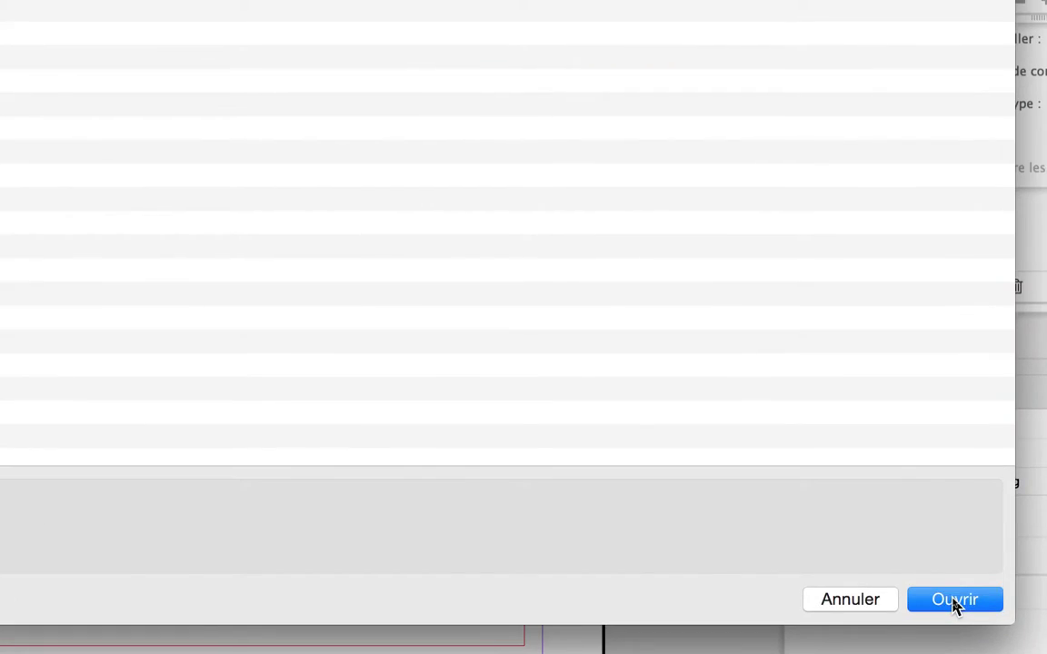
{"action": "left_click", "coordinate": [954, 601]}
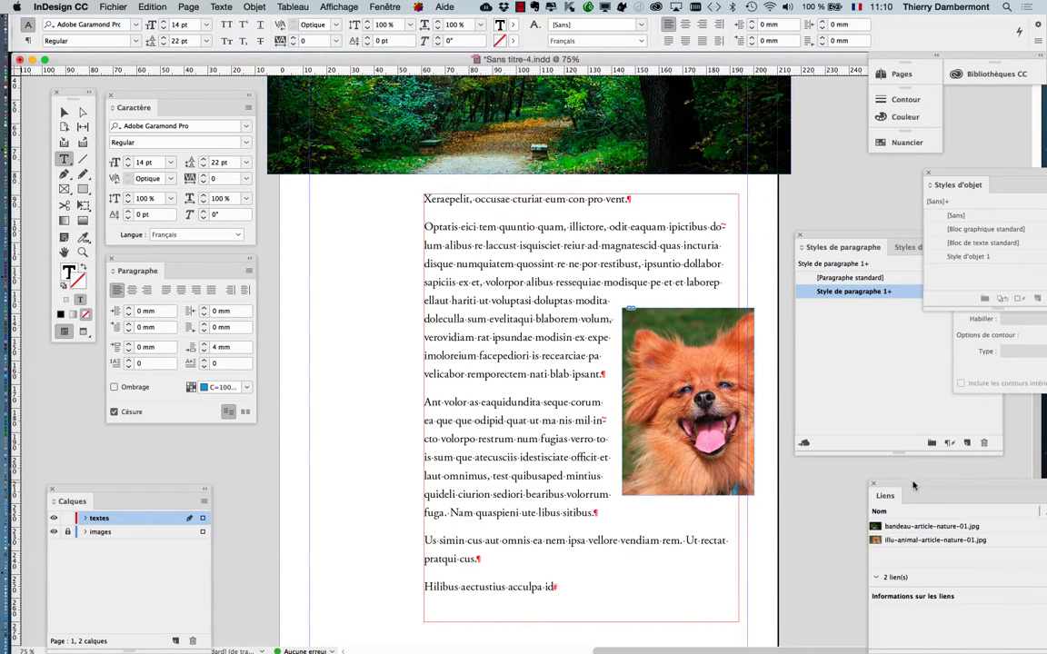
Bring the Liens panel over the page, enlarge its link list and check whether the imported RTF is listed.
{"action": "left_click_drag", "start_coordinate": [917, 485], "coordinate": [326, 87]}
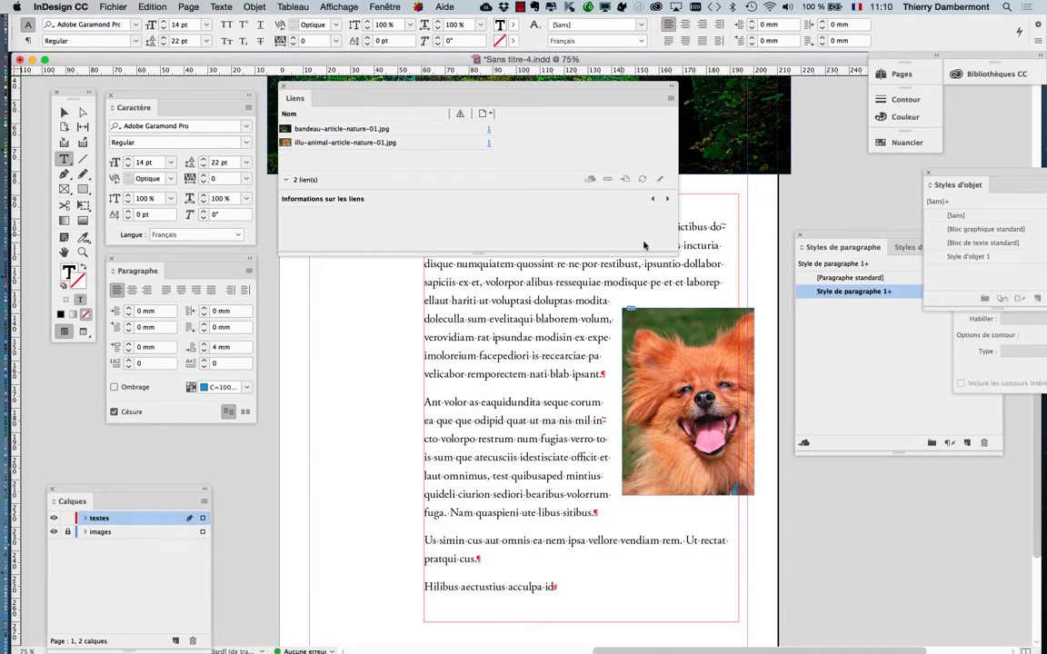
{"action": "left_click_drag", "start_coordinate": [675, 255], "coordinate": [676, 295]}
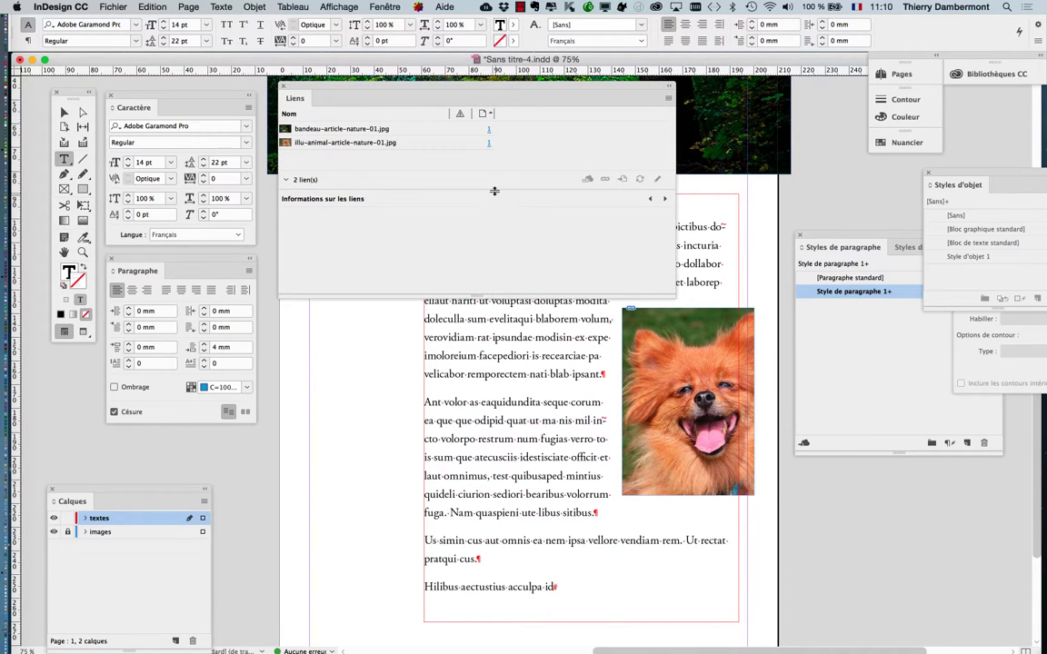
{"action": "left_click_drag", "start_coordinate": [494, 189], "coordinate": [487, 210]}
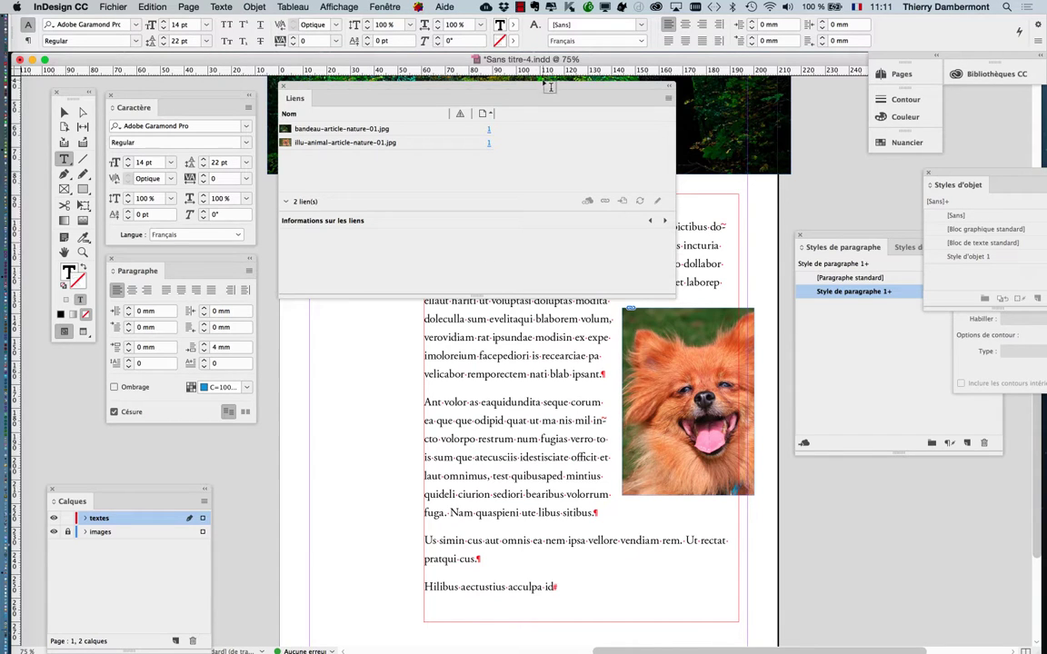
{"action": "left_click_drag", "start_coordinate": [543, 87], "coordinate": [790, 116]}
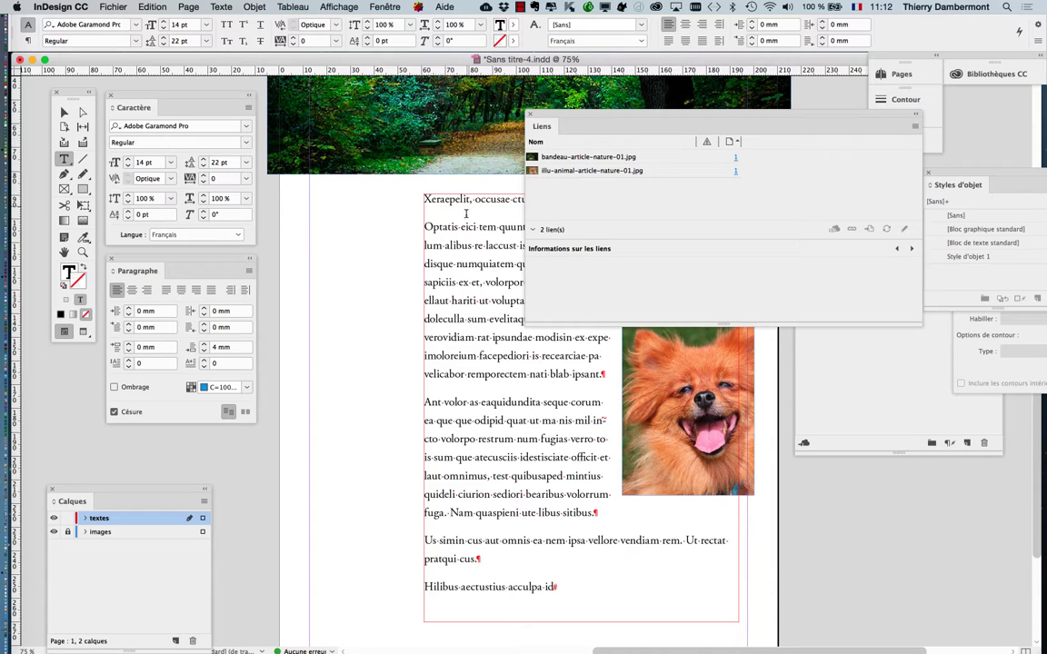
Move the Liens panel clear of the article and delete all the imported text from the frame.
{"action": "left_click_drag", "start_coordinate": [560, 122], "coordinate": [779, 141]}
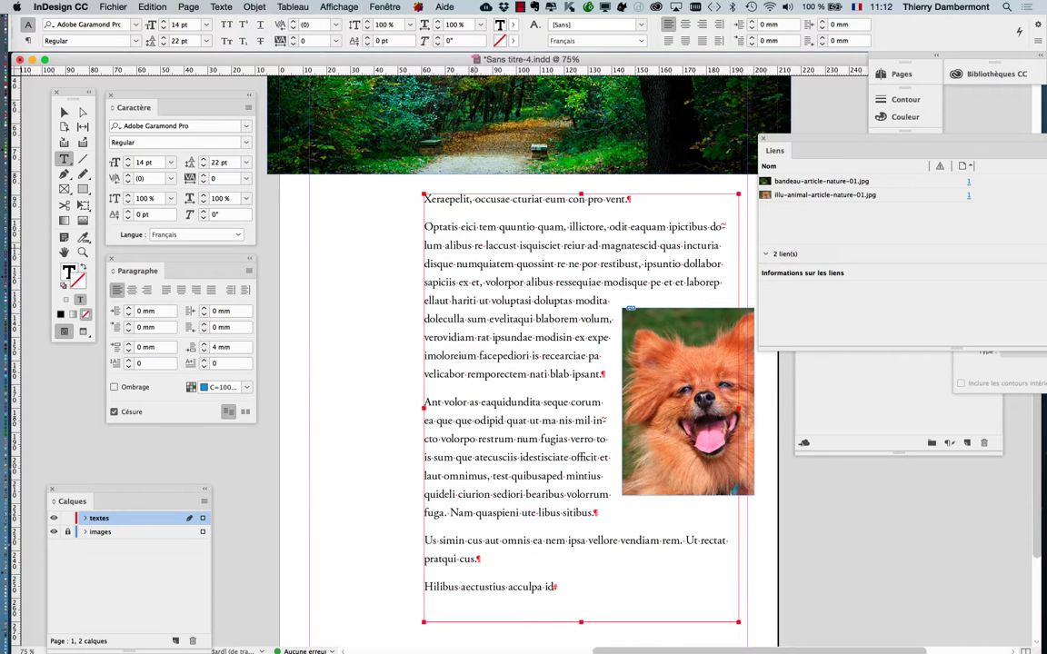
{"action": "key", "text": "super+a"}
{"action": "key", "text": "BackSpace"}
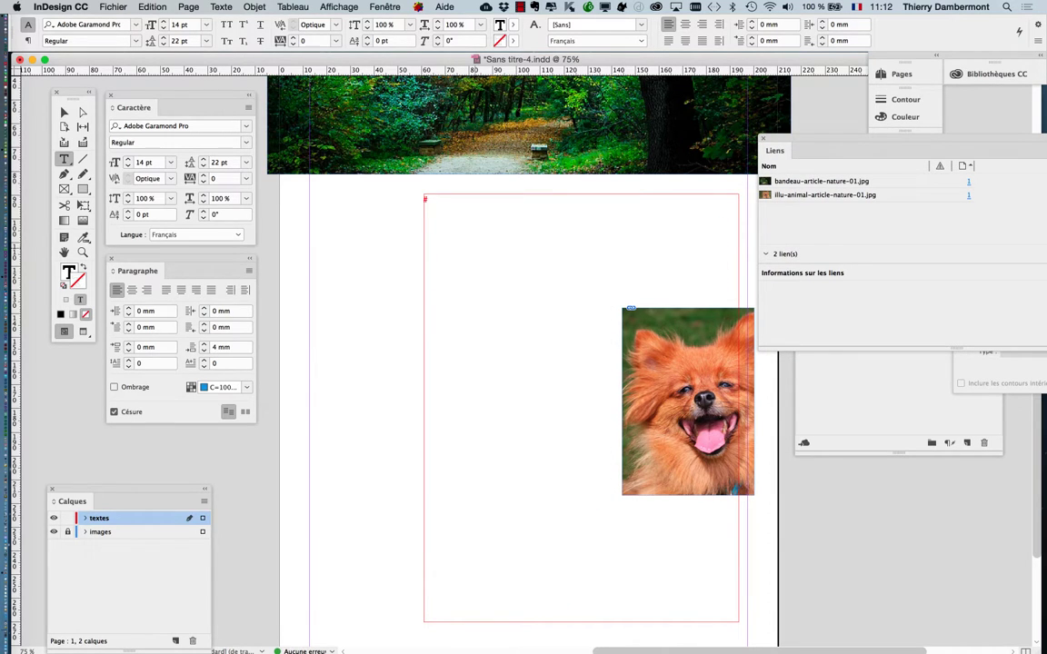
Enable "Créer des liens avec les fichiers de texte et de feuilles de calcul importés" in the Gestion des fichiers preferences.
{"action": "left_click", "coordinate": [61, 6]}
{"action": "mouse_move", "coordinate": [60, 34]}
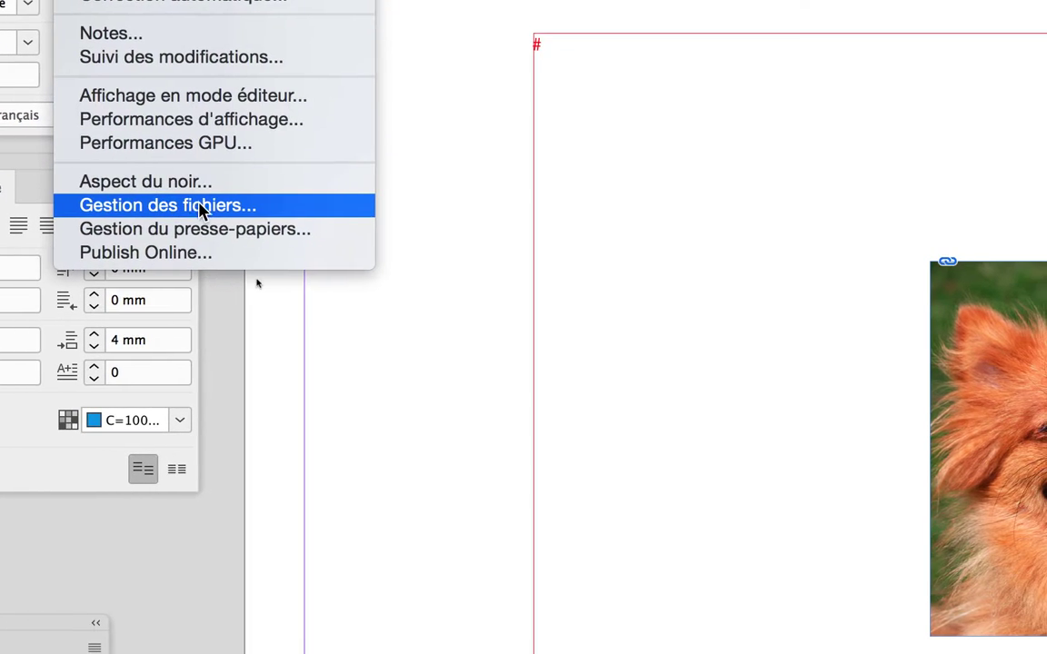
{"action": "left_click", "coordinate": [244, 211]}
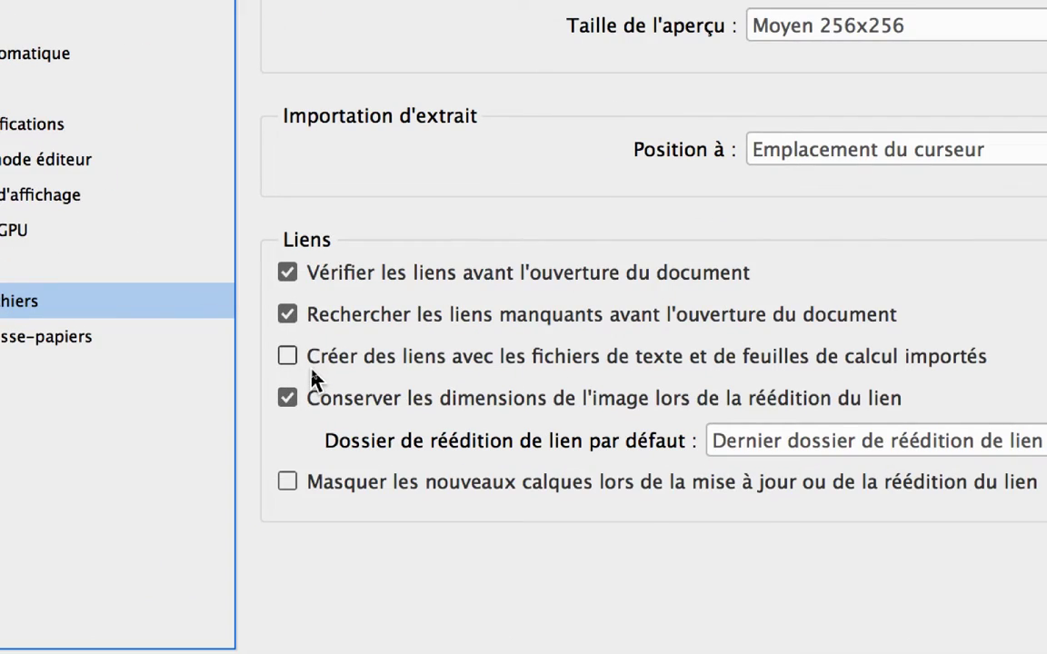
{"action": "left_click", "coordinate": [324, 364]}
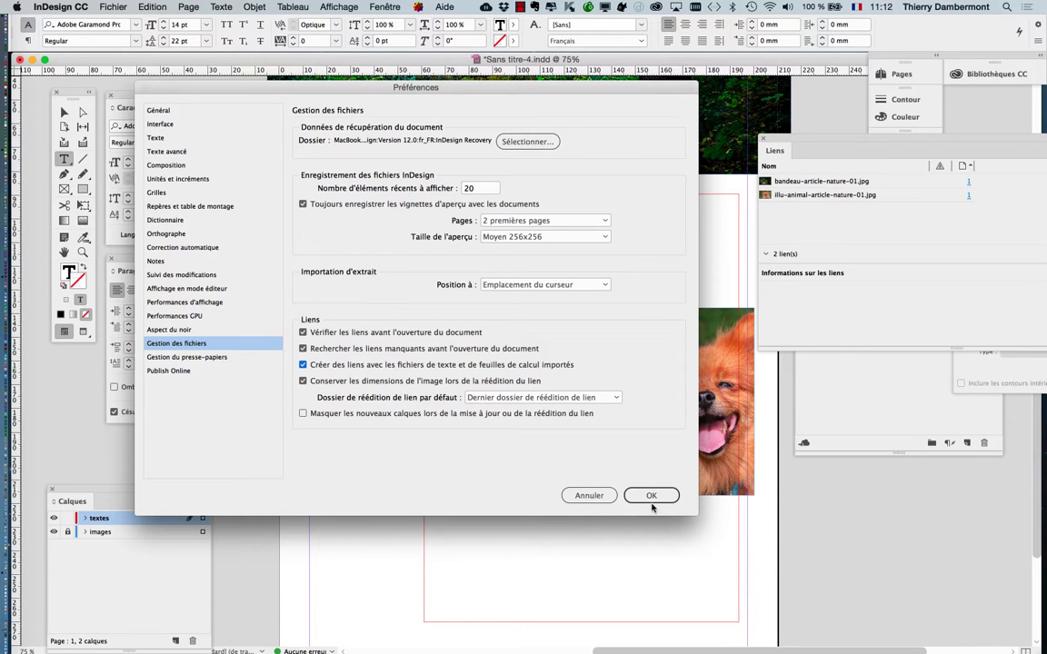
{"action": "left_click", "coordinate": [651, 496]}
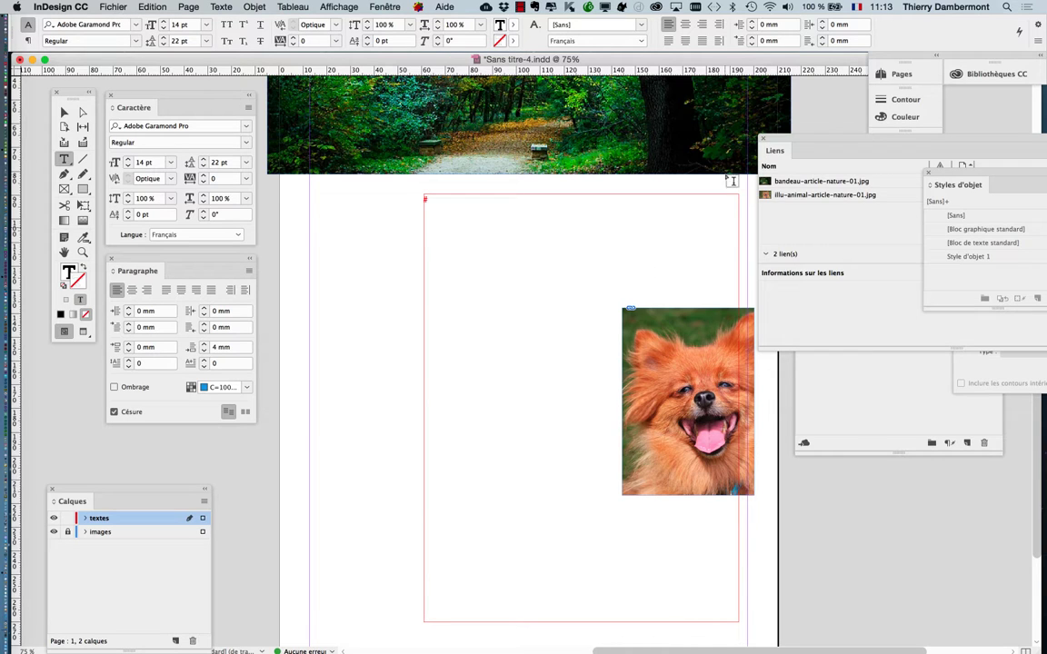
Import texte-article-nature-01.rtf into the emptied article frame as a linked text file.
{"action": "left_click", "coordinate": [113, 6]}
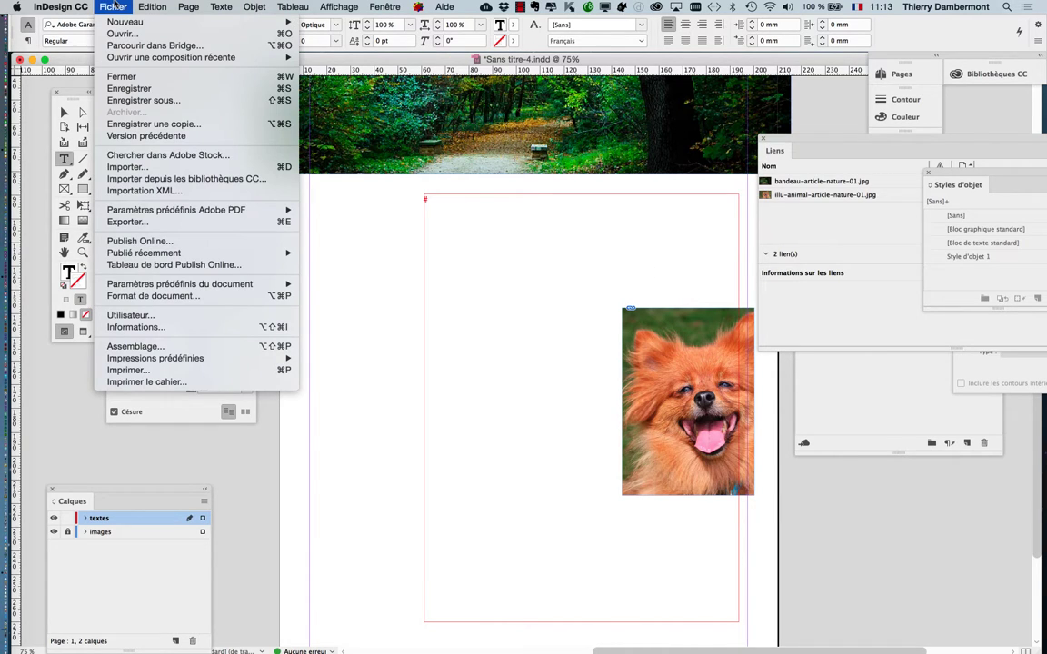
{"action": "left_click", "coordinate": [125, 167]}
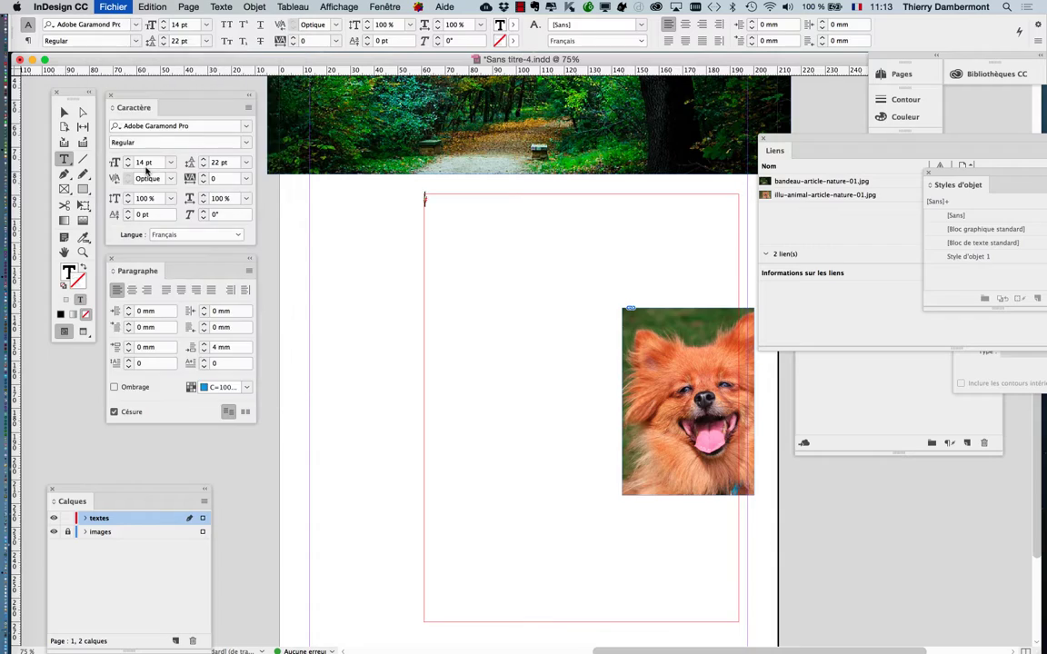
{"action": "left_click", "coordinate": [481, 198]}
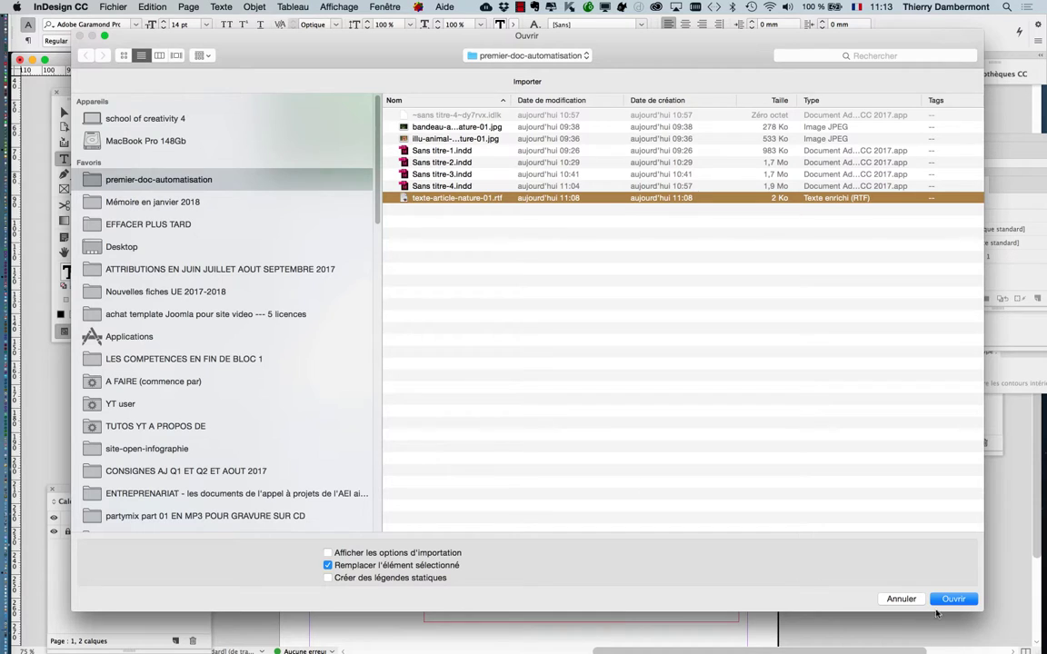
{"action": "left_click", "coordinate": [937, 606]}
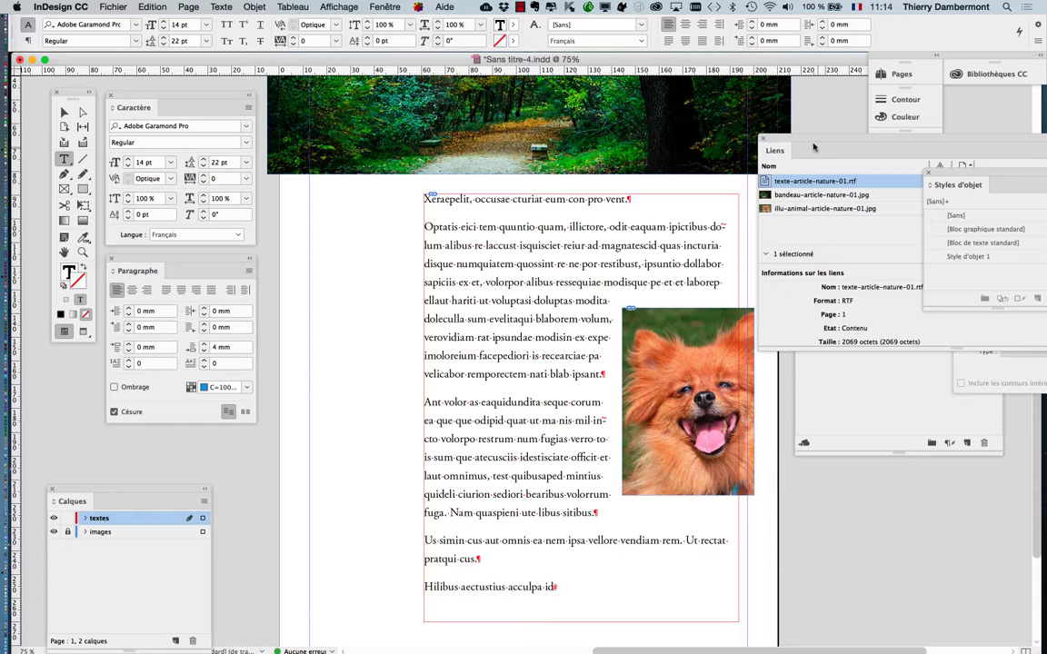
Examine the link information for texte-article-nature-01.rtf in the Liens panel, resizing the panel and placing it beside the article.
{"action": "left_click_drag", "start_coordinate": [806, 141], "coordinate": [384, 313]}
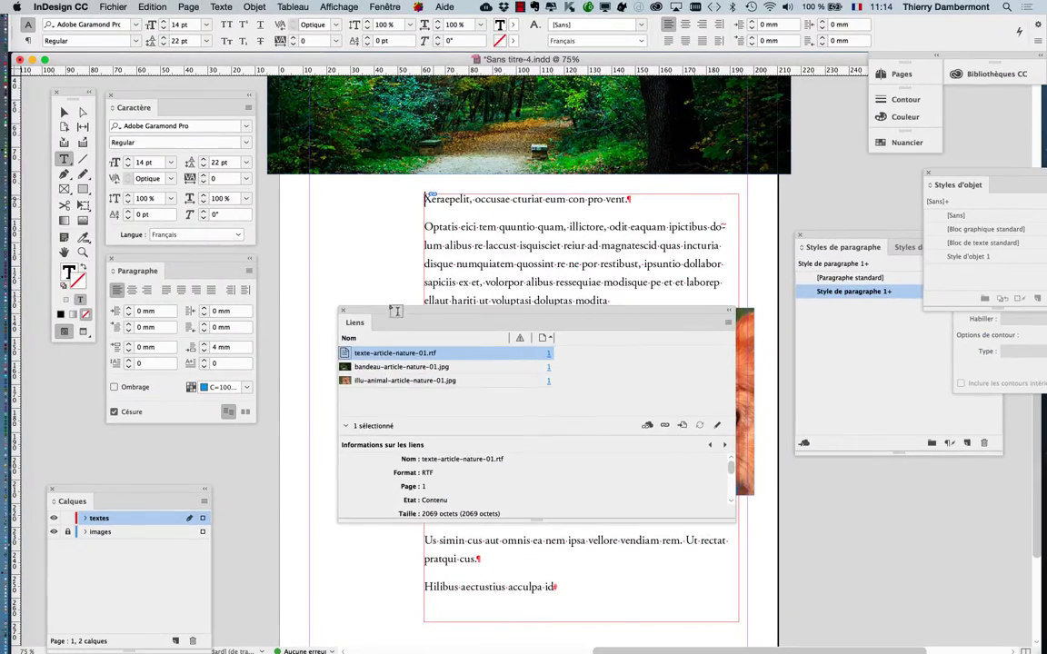
{"action": "left_click_drag", "start_coordinate": [395, 311], "coordinate": [567, 117]}
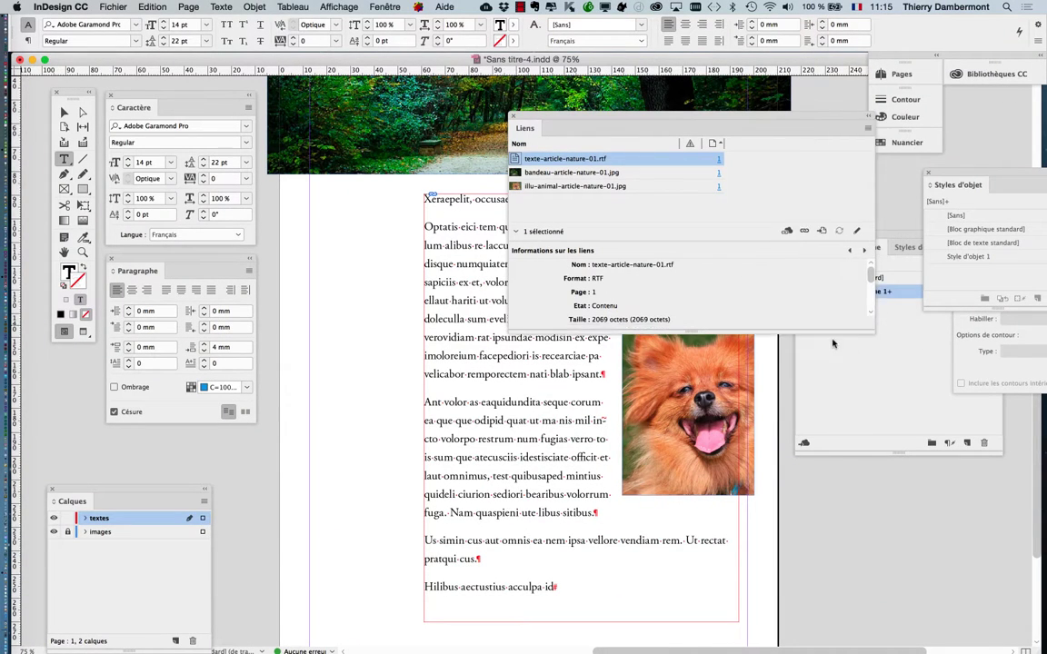
{"action": "left_click_drag", "start_coordinate": [833, 343], "coordinate": [743, 350]}
{"action": "left_click_drag", "start_coordinate": [545, 118], "coordinate": [791, 107]}
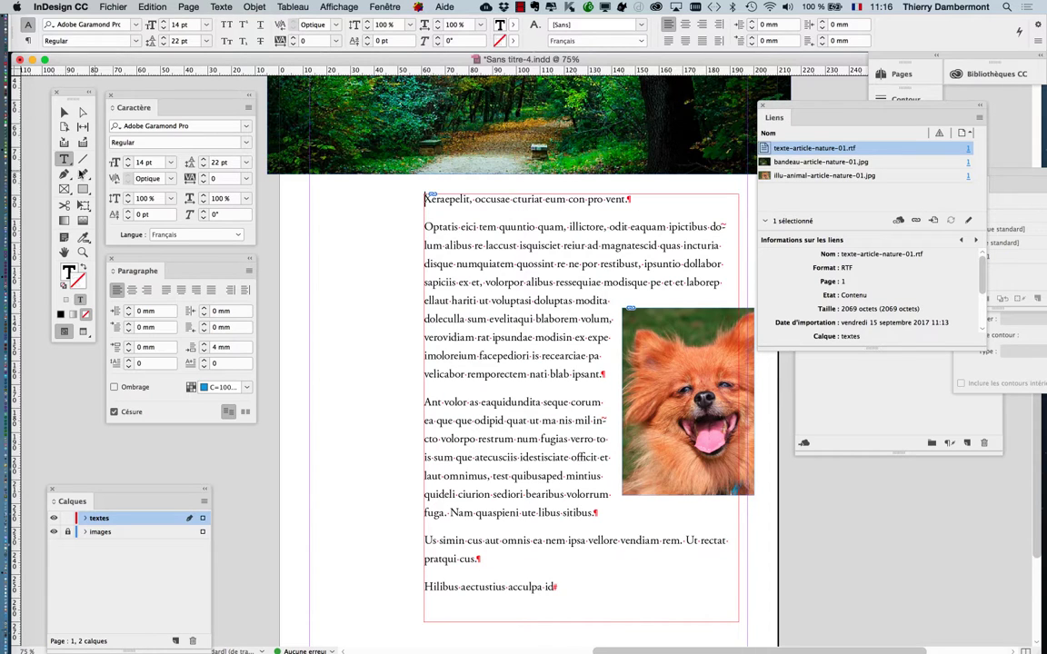
Deselect the article frame and review the whole page alongside the linked text and images in the Liens panel.
{"action": "left_click", "coordinate": [64, 111]}
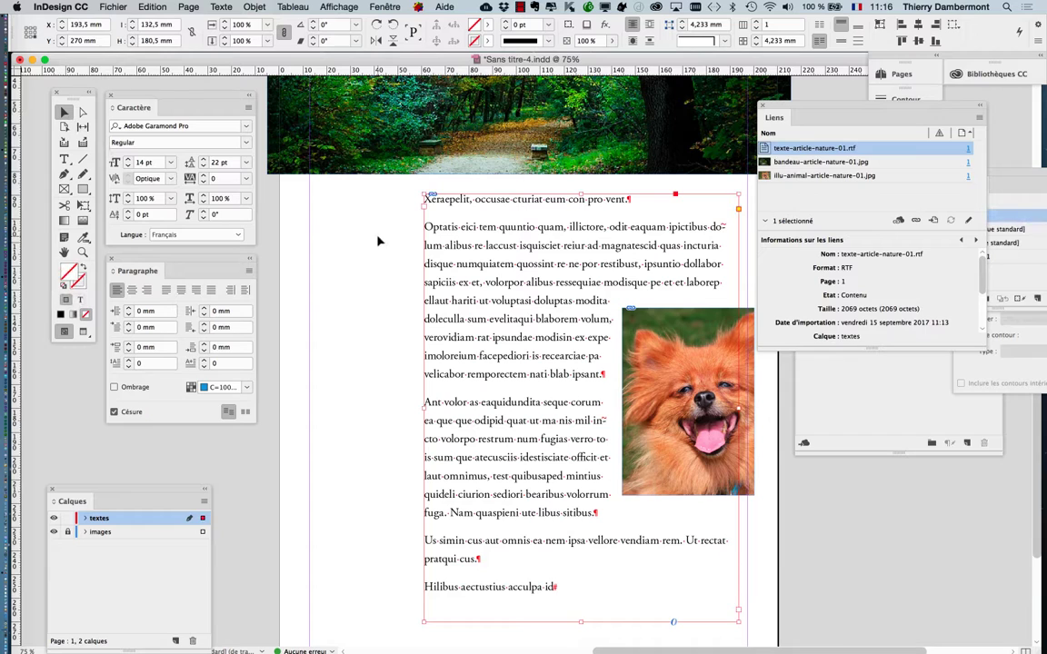
{"action": "left_click", "coordinate": [380, 241]}
{"action": "key", "text": "super+minus"}
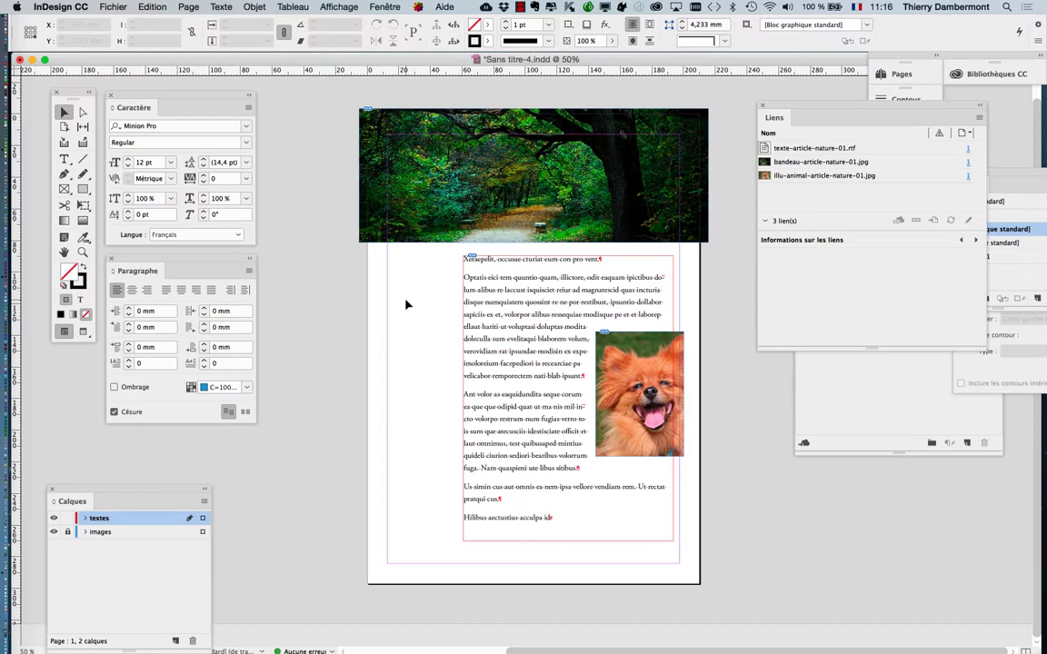
{"action": "key", "text": "super+minus"}
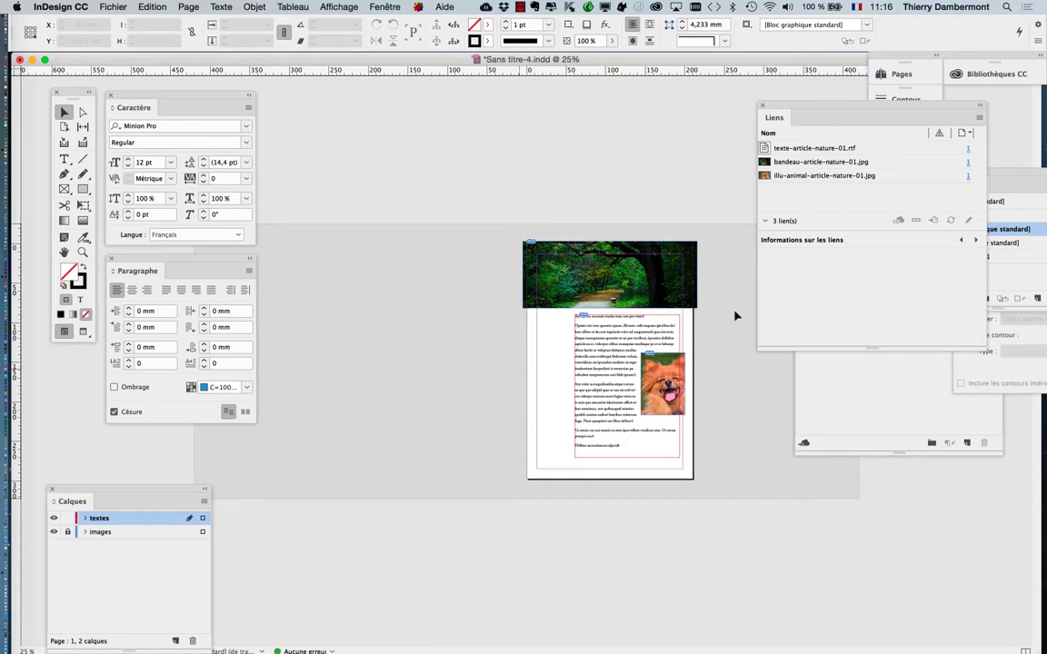
{"action": "left_click_drag", "start_coordinate": [782, 111], "coordinate": [817, 183]}
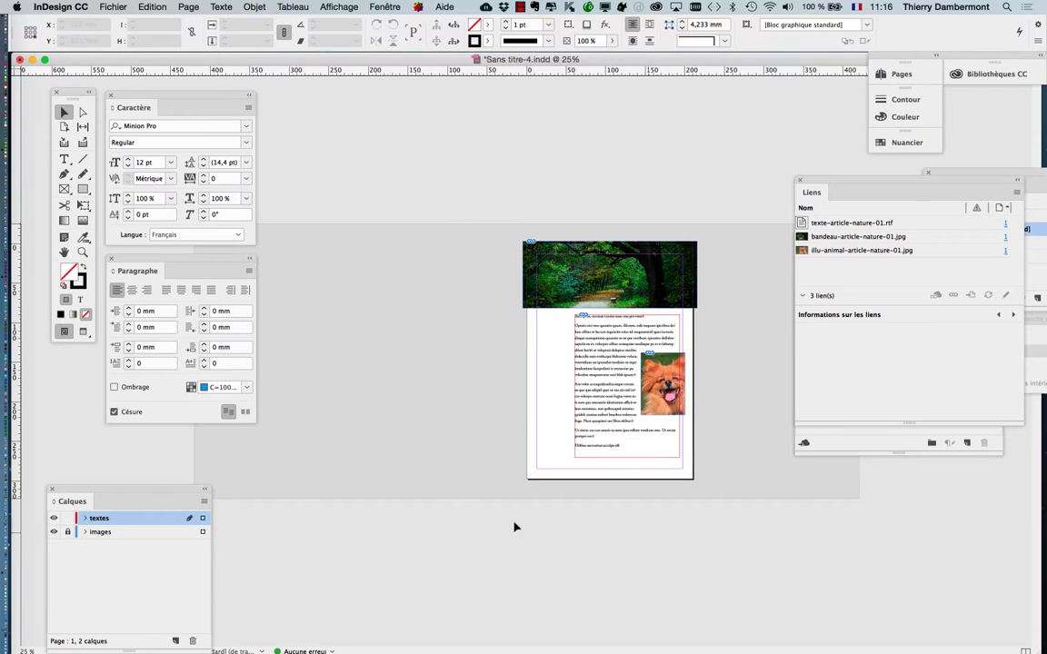
Review the pasteboard margin options in the Repères et table de montage preferences, moving the dialog off the page, and cancel.
{"action": "left_click", "coordinate": [81, 5]}
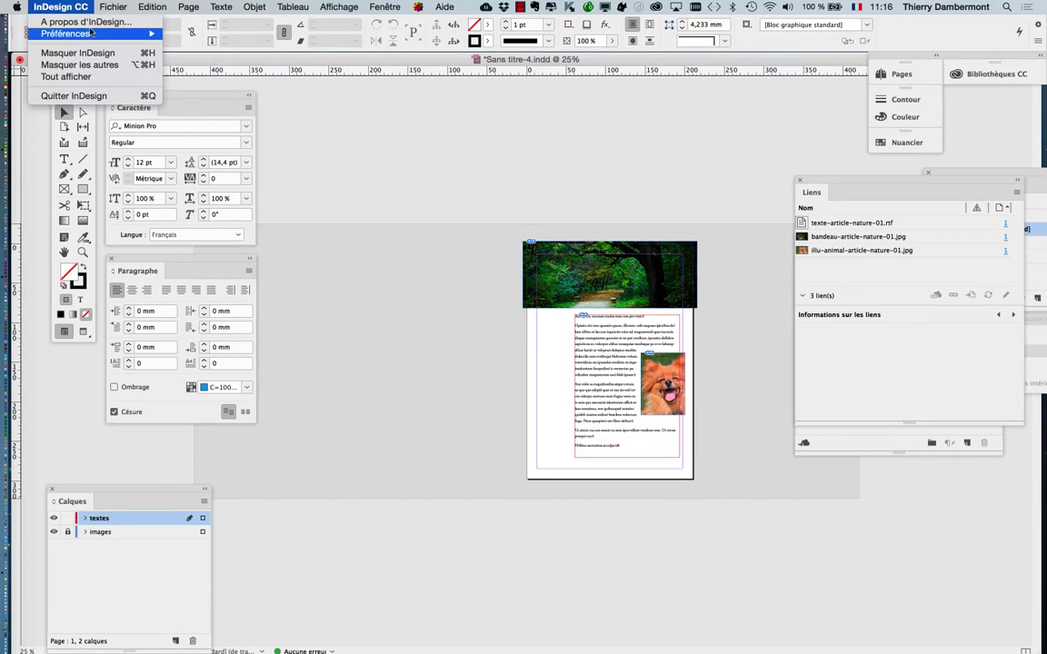
{"action": "mouse_move", "coordinate": [91, 32]}
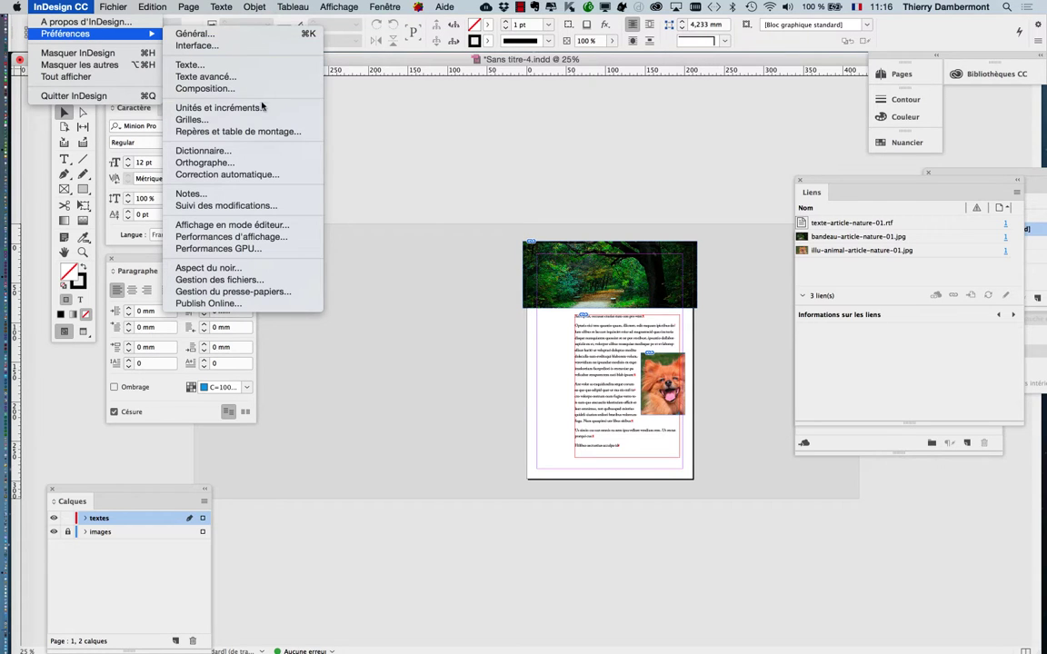
{"action": "key", "text": "alt"}
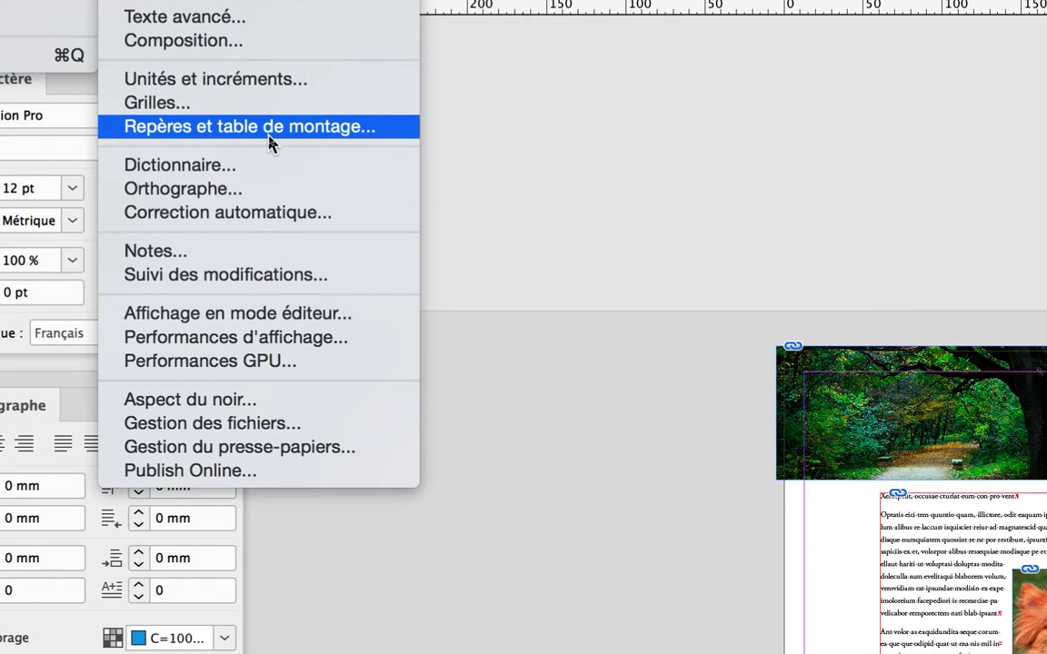
{"action": "left_click", "coordinate": [269, 128]}
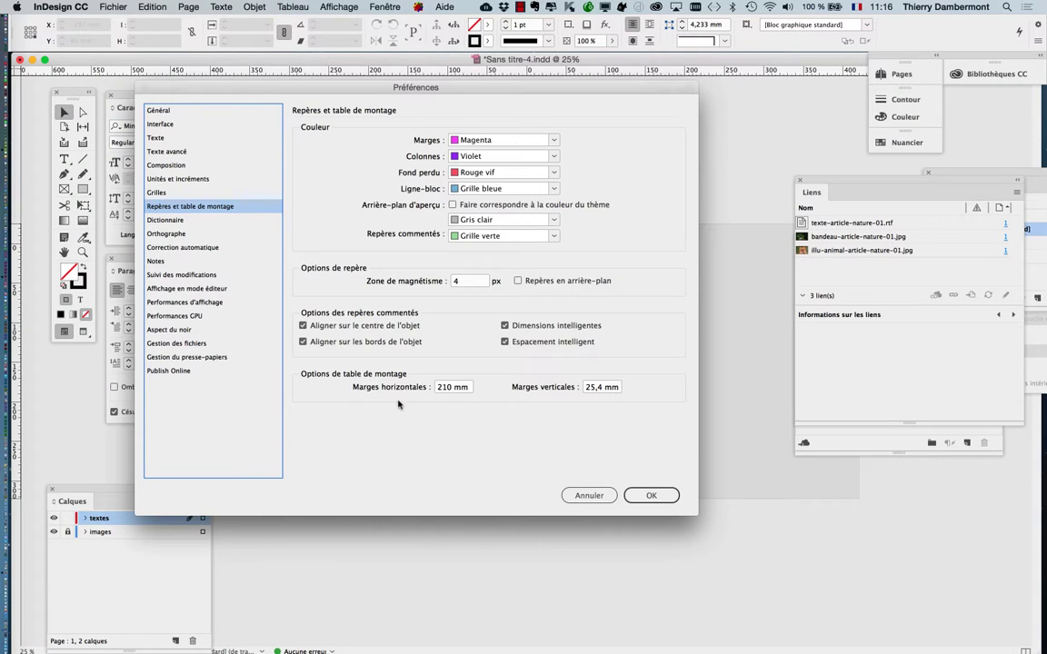
{"action": "left_click_drag", "start_coordinate": [405, 89], "coordinate": [534, 23]}
{"action": "left_click_drag", "start_coordinate": [329, 4], "coordinate": [289, 5]}
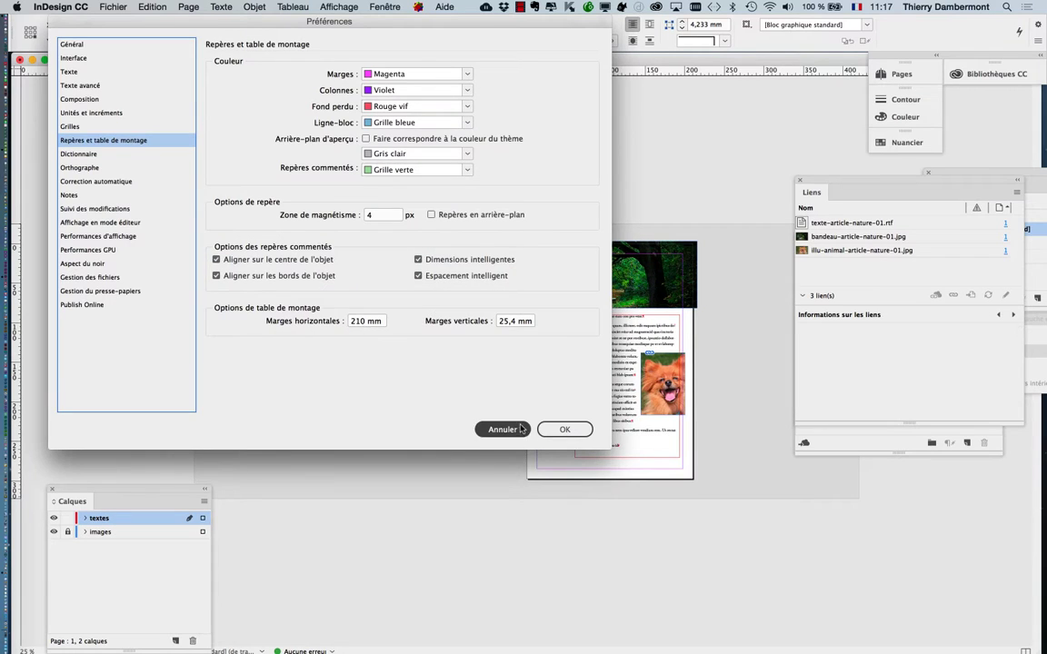
{"action": "left_click", "coordinate": [827, 591]}
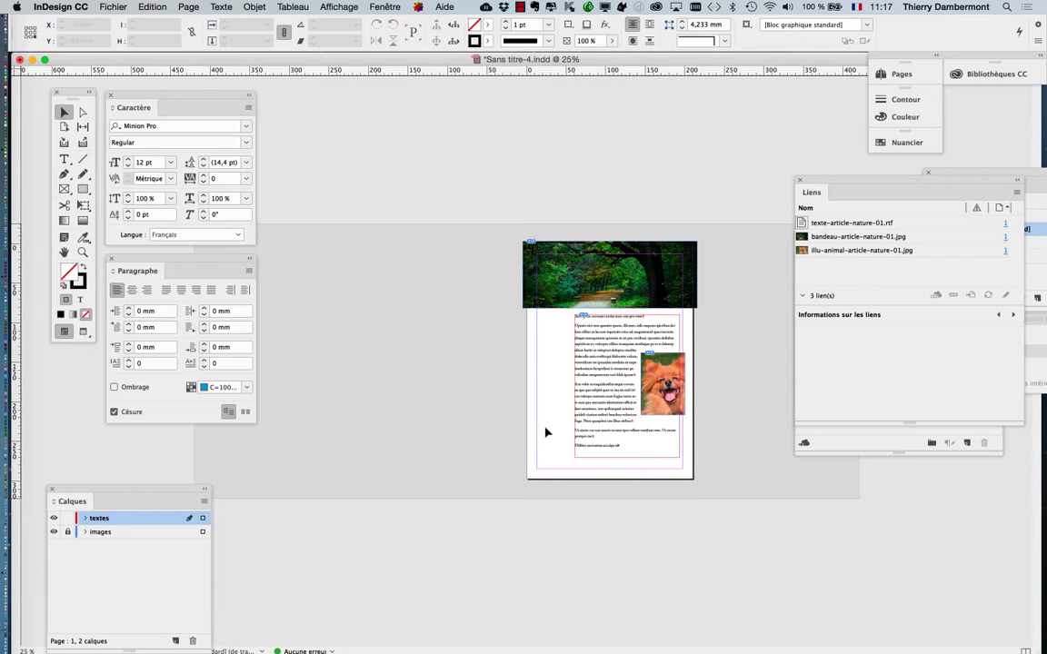
Shift the Liens panel aside and set the pasteboard's Marges verticales to 80 mm in the Repères et table de montage preferences.
{"action": "left_click_drag", "start_coordinate": [820, 180], "coordinate": [848, 180]}
{"action": "key", "text": "super+minus"}
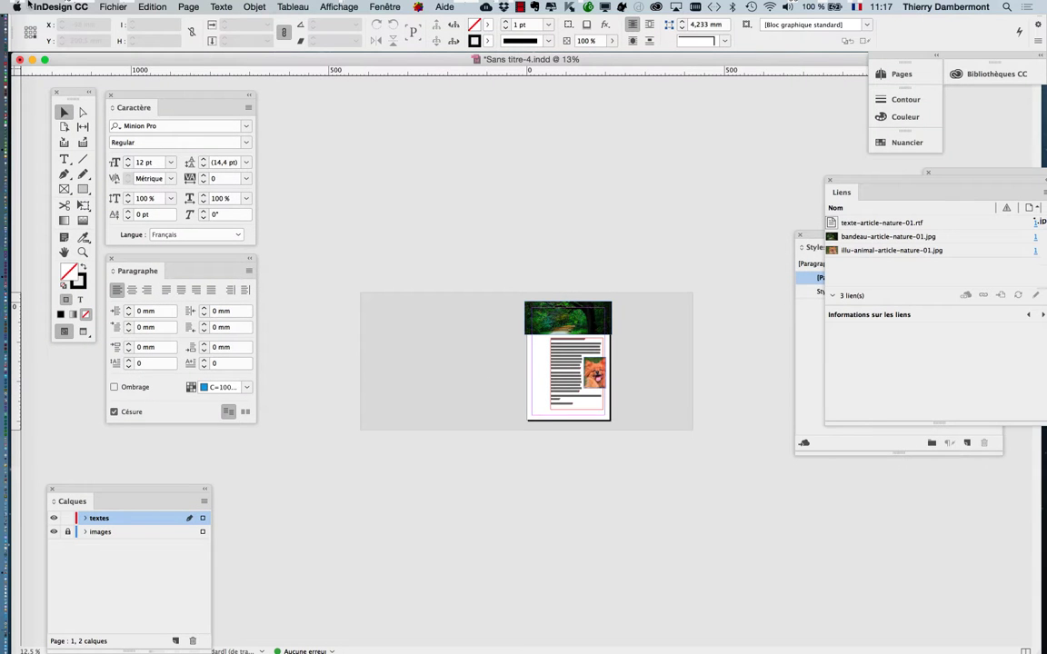
{"action": "left_click", "coordinate": [56, 6]}
{"action": "mouse_move", "coordinate": [62, 33]}
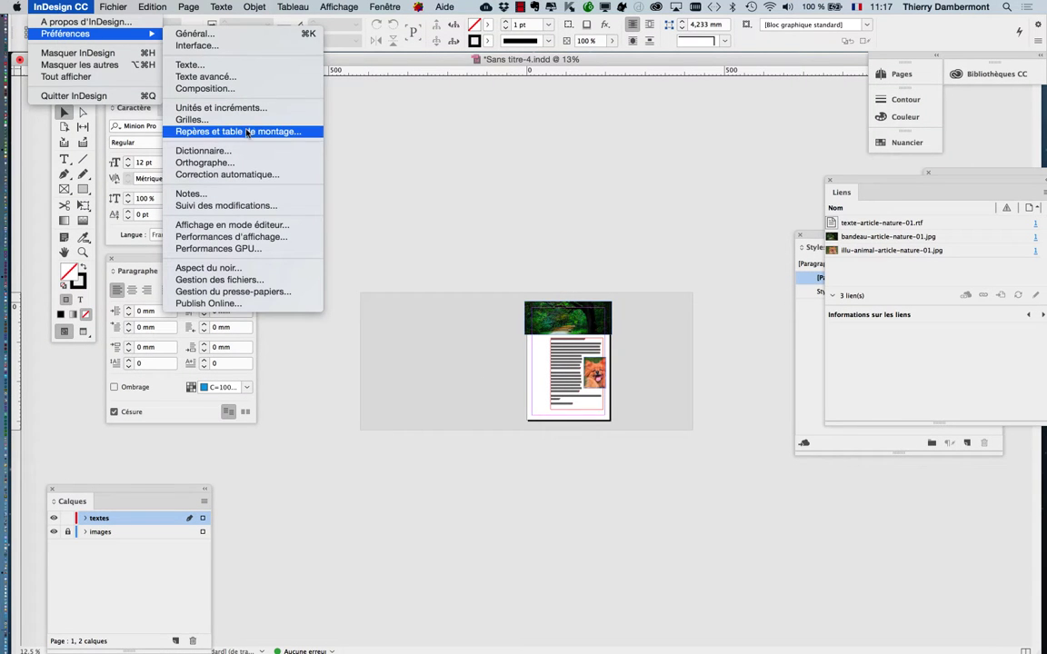
{"action": "left_click", "coordinate": [299, 134]}
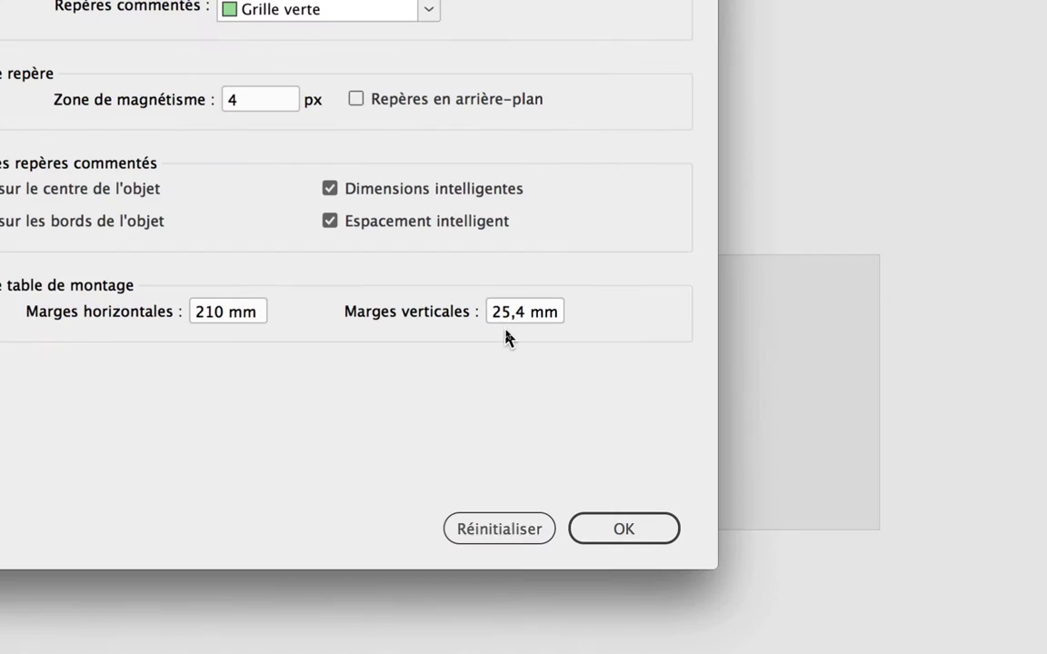
{"action": "double_click", "coordinate": [515, 313]}
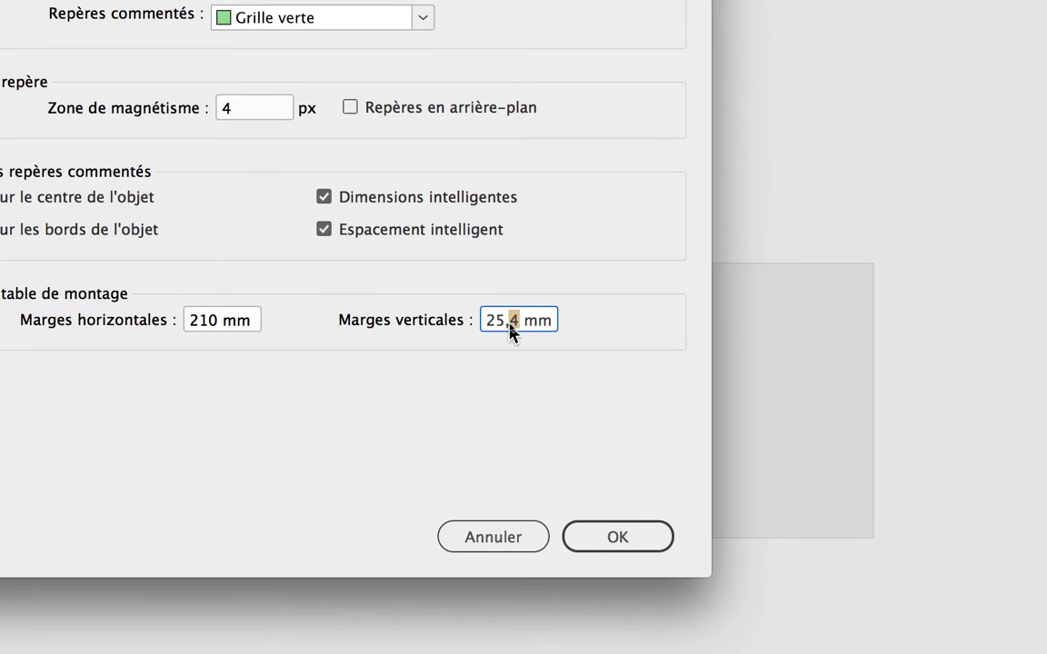
{"action": "left_click_drag", "start_coordinate": [510, 325], "coordinate": [482, 336]}
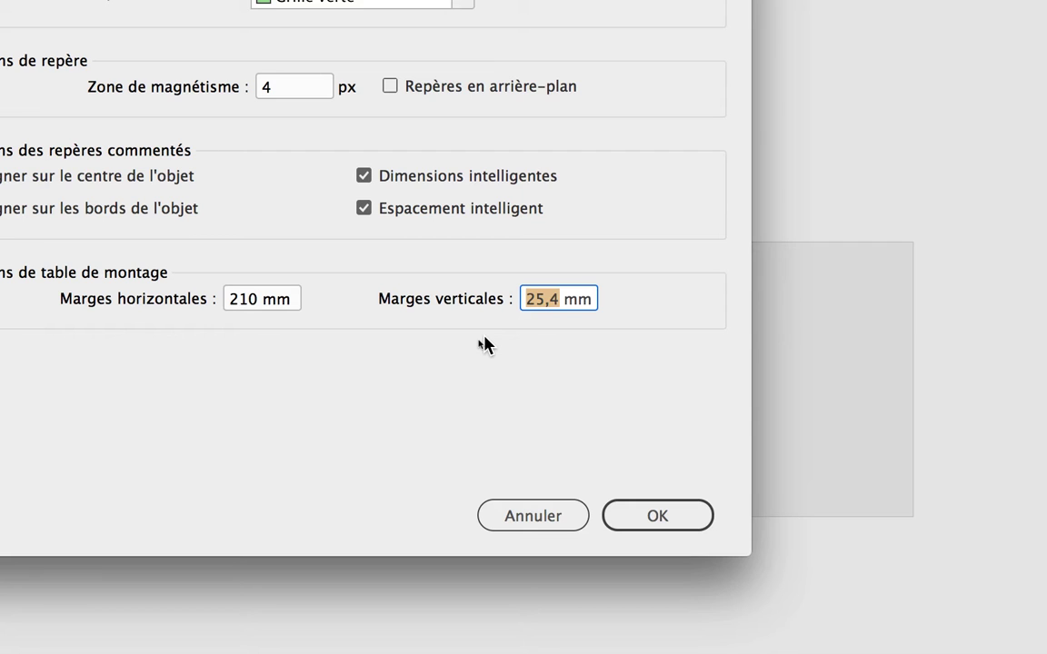
{"action": "type", "text": "80"}
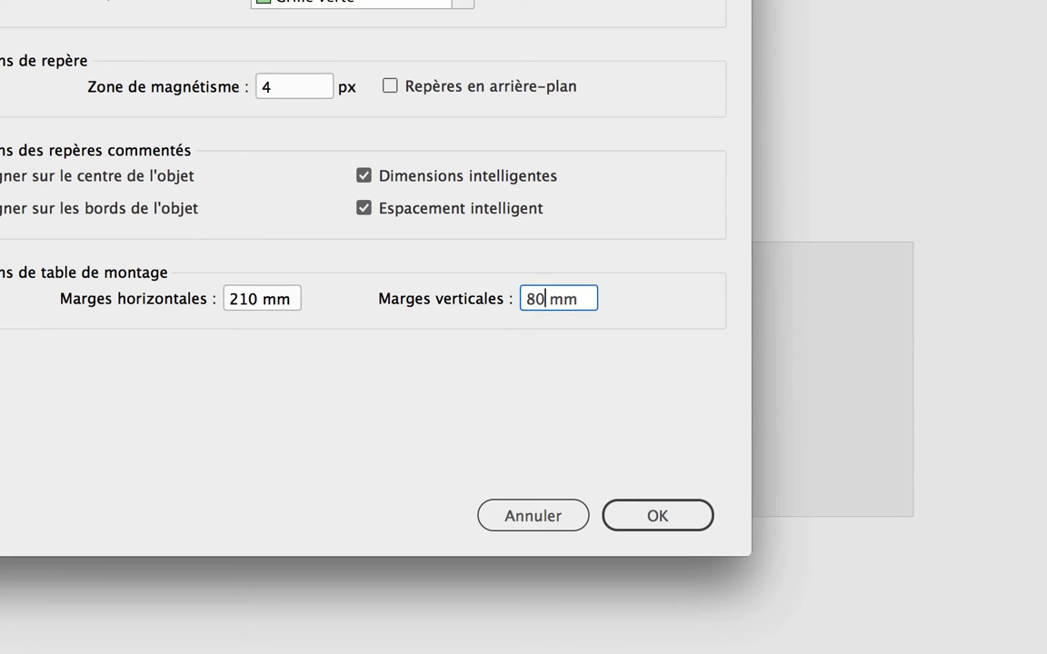
{"action": "key", "text": "alt"}
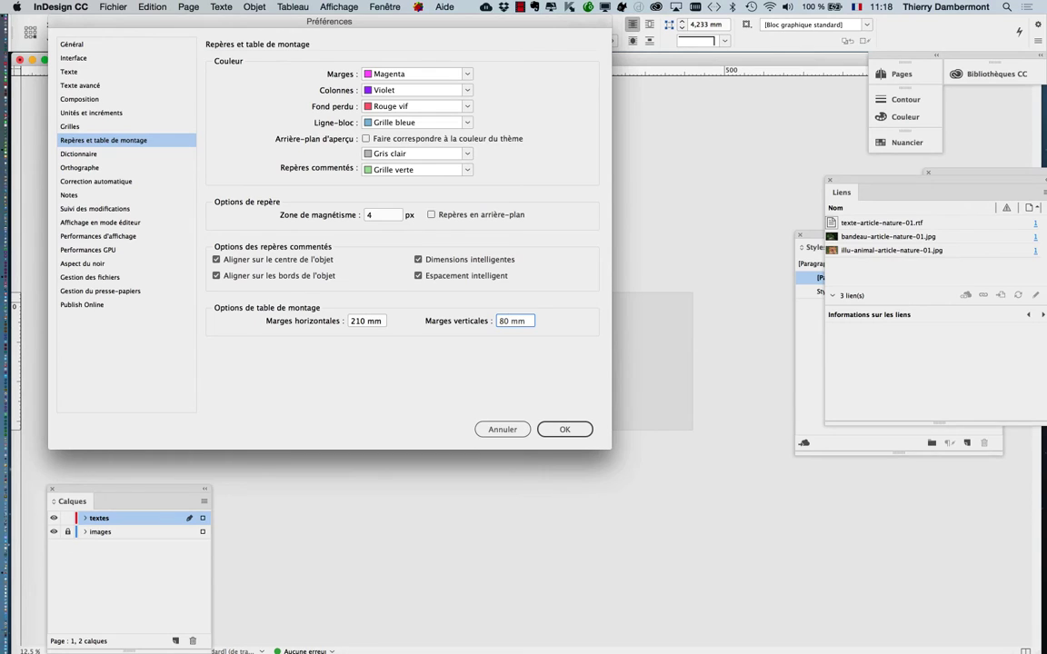
{"action": "key", "text": "Return"}
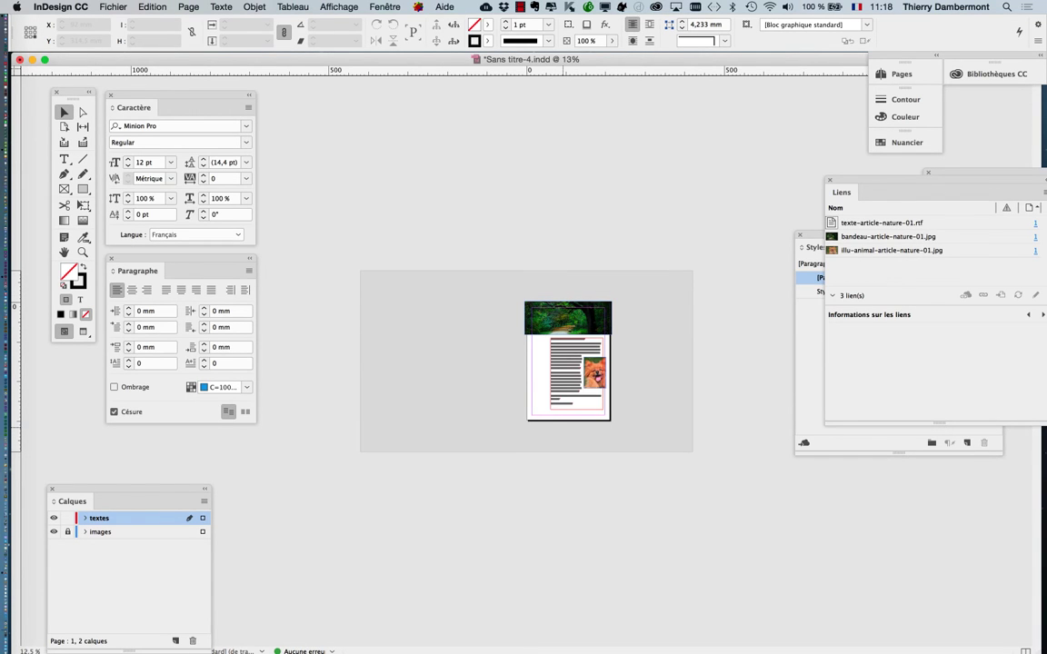
Bring the Styles d'objet panel to the front.
{"action": "key", "text": "super+F7"}
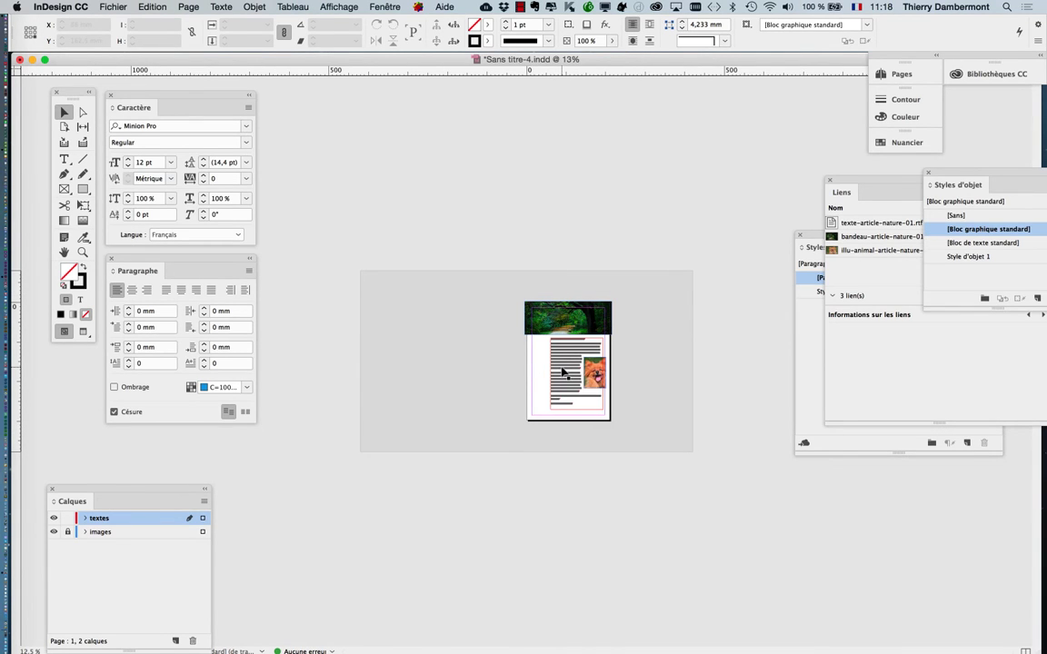